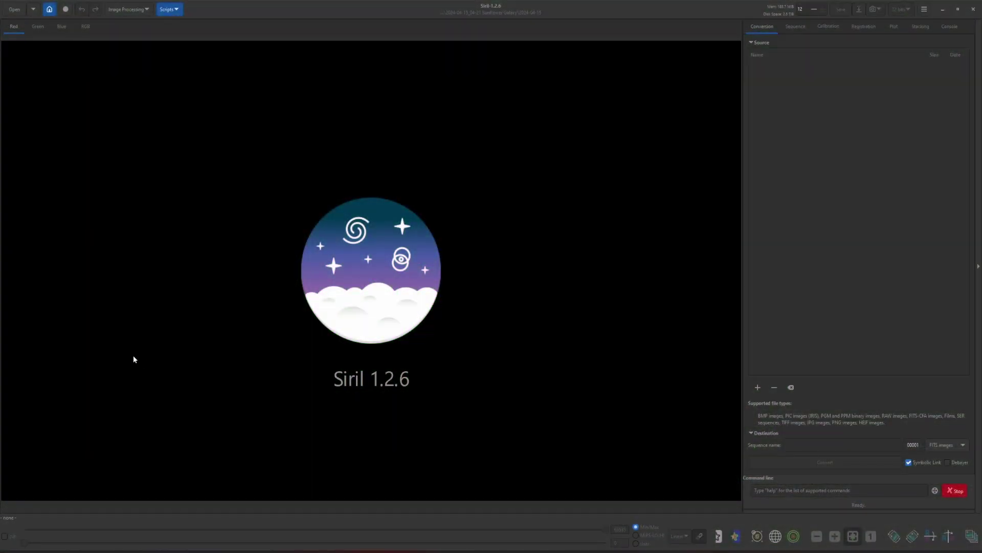
# Review the list of scripts currently available in Siril
pyautogui.click(175, 9)
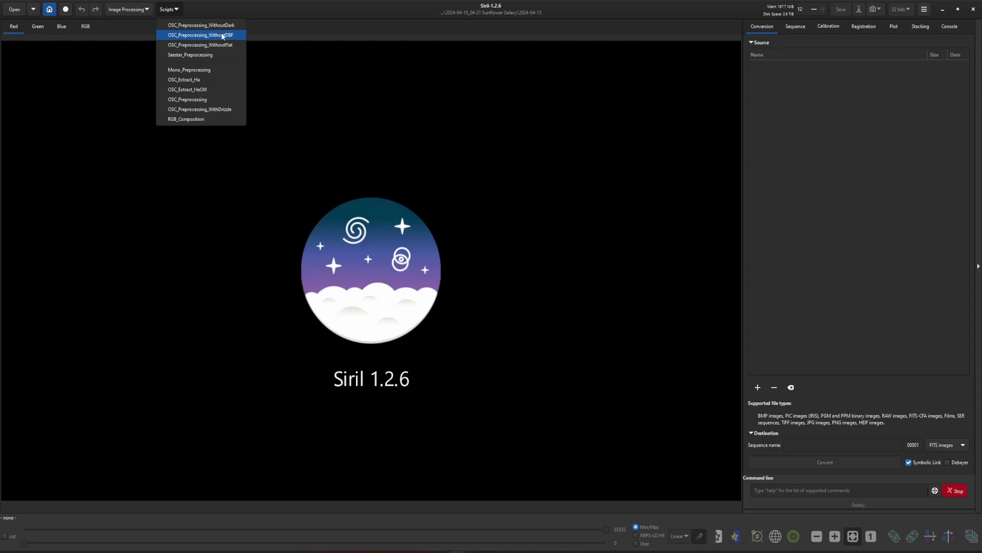
pyautogui.click(383, 164)
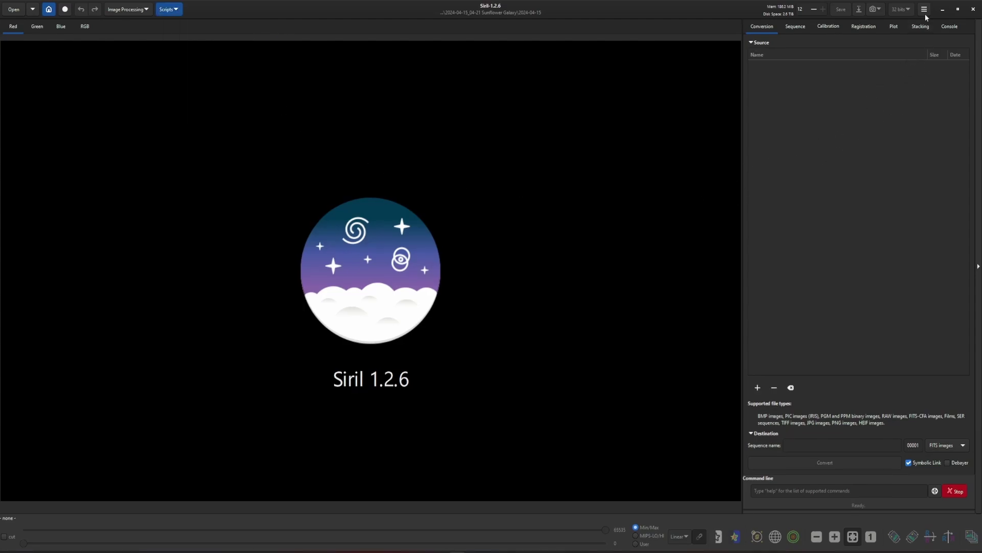
# Go to Siril's online script documentation and open the preprocessing folder of the free-astro/siril-scripts GitLab repository
pyautogui.click(924, 9)
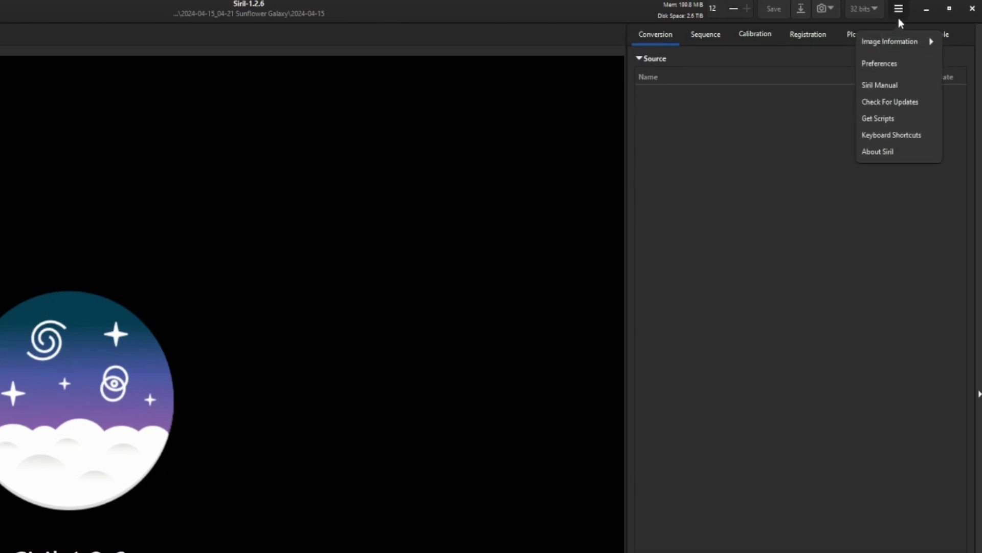
pyautogui.click(877, 118)
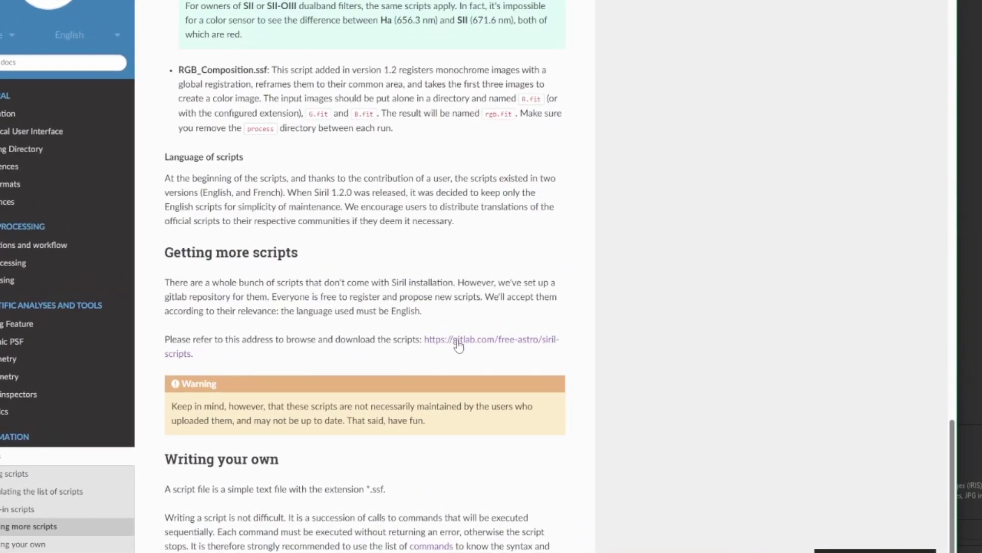
pyautogui.click(459, 346)
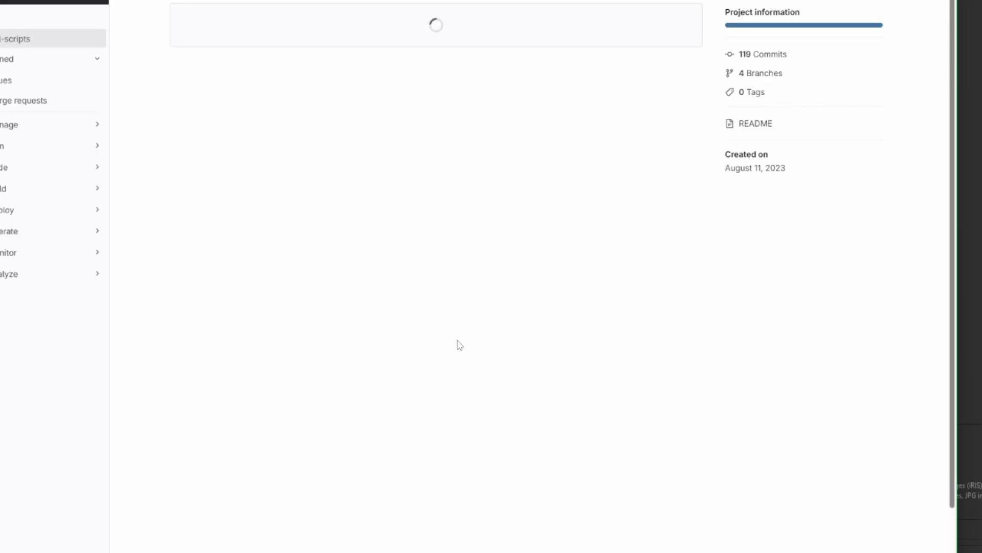
pyautogui.click(236, 170)
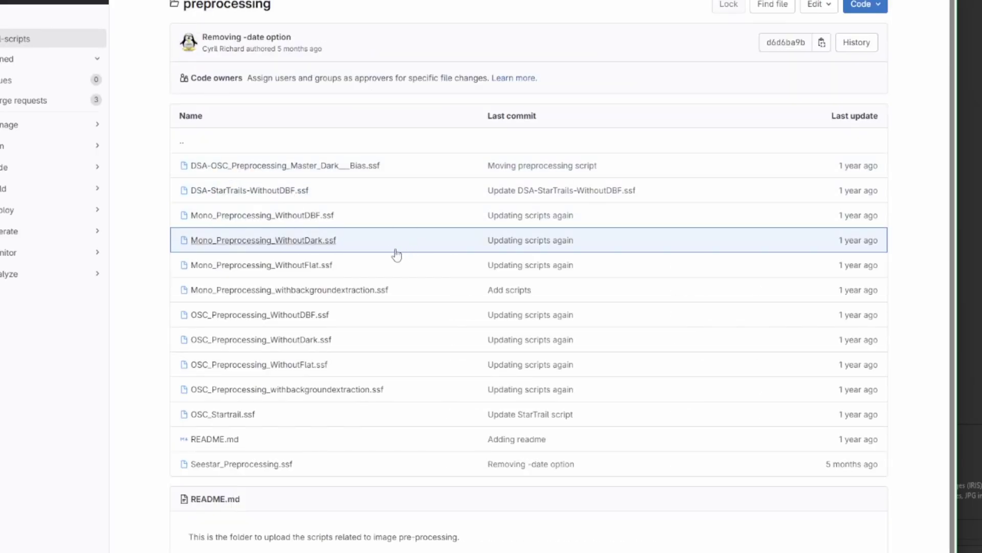
# Download OSC_Preprocessing_WithoutDBF.ssf from the repository to the Downloads folder and minimize the browser
pyautogui.click(327, 315)
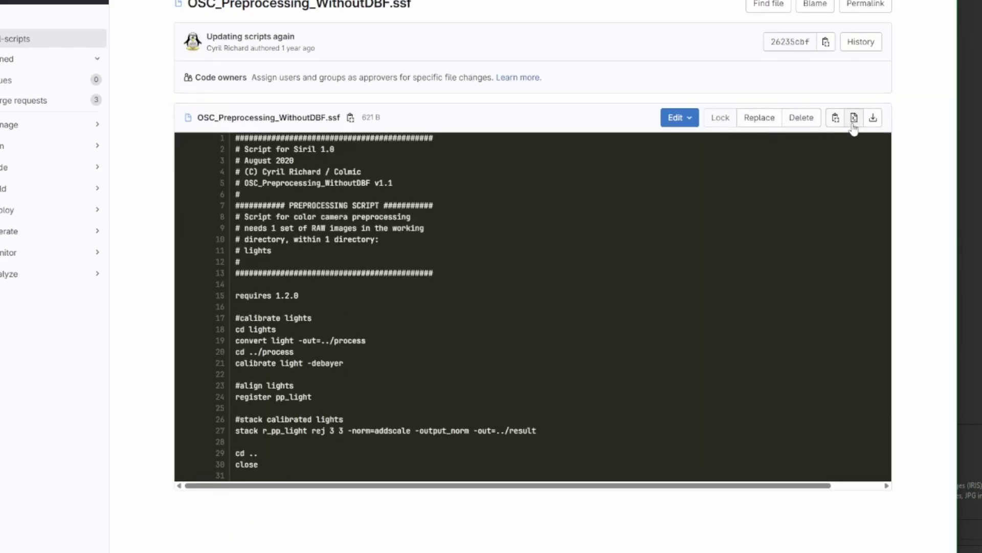
pyautogui.click(873, 118)
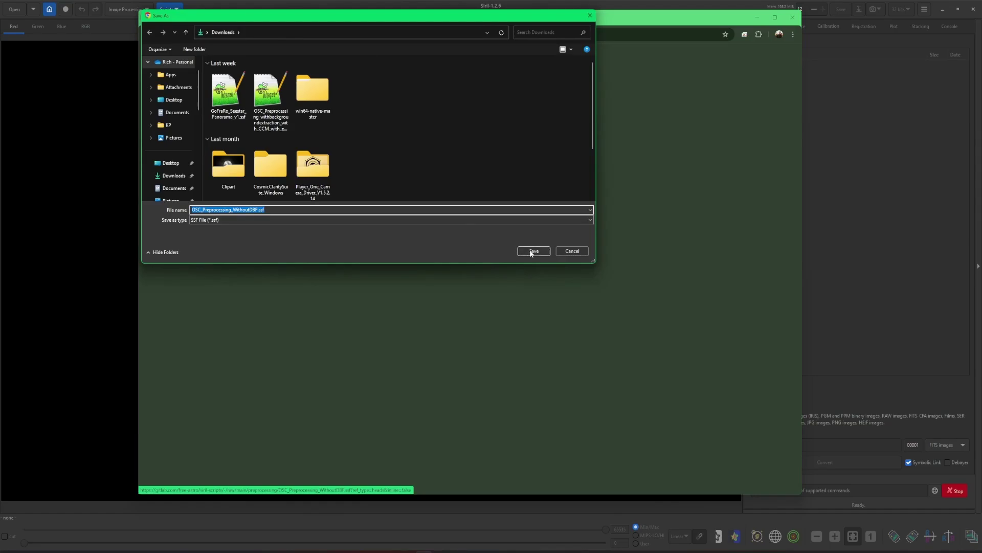
pyautogui.click(531, 252)
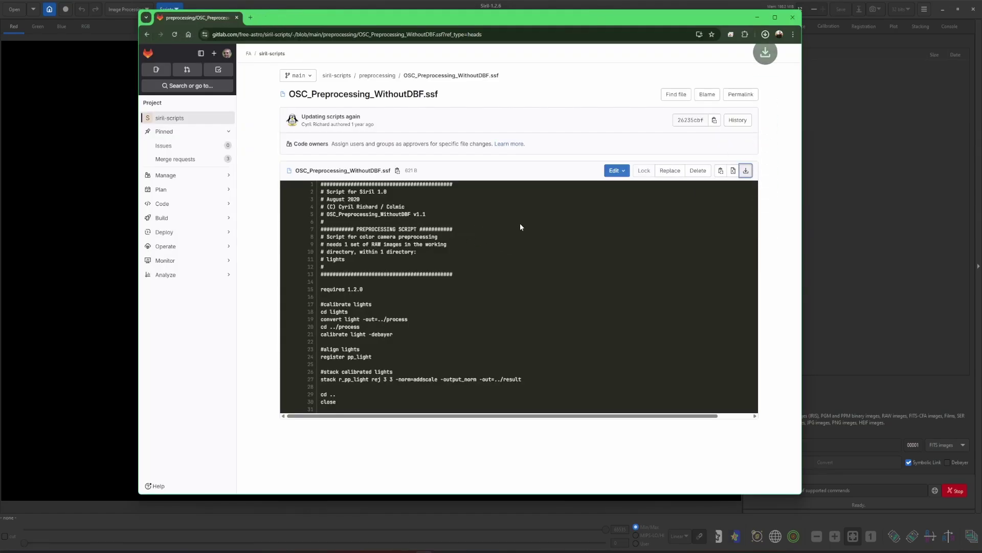
pyautogui.click(757, 17)
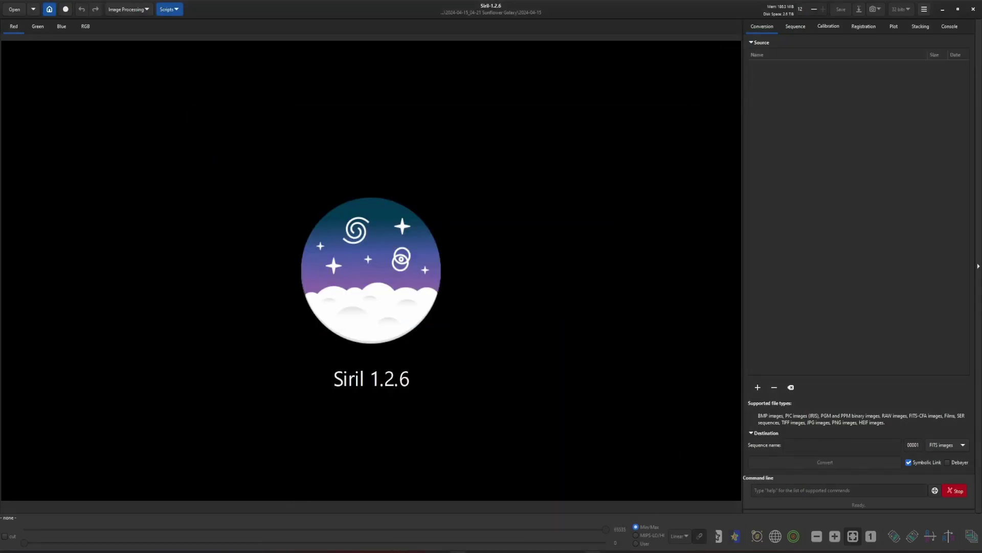
# Switch to File Explorer and locate OSC_Preprocessing_WithoutDBF.ssf in the SirilScripts\Siril folder
pyautogui.hotkey('alt', 'Tab')
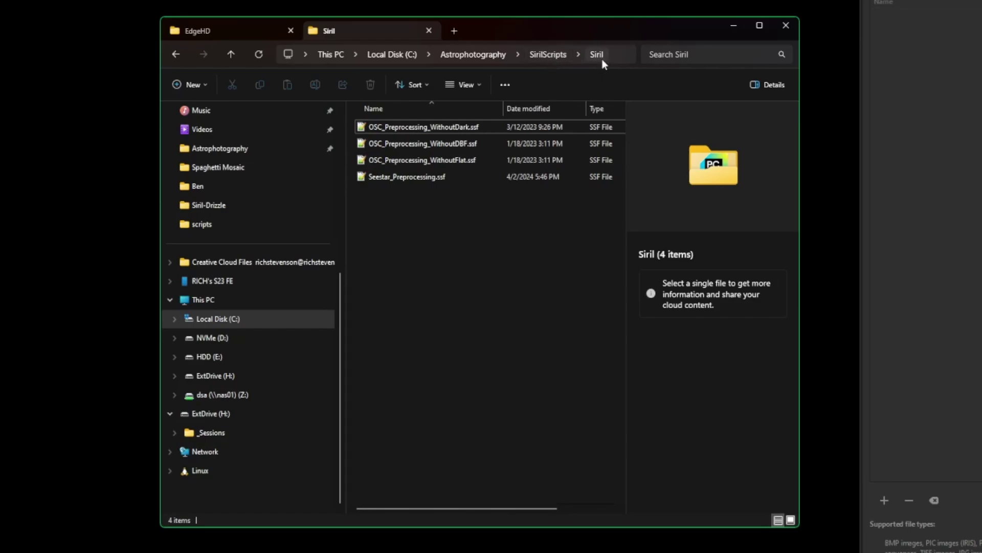
pyautogui.click(483, 145)
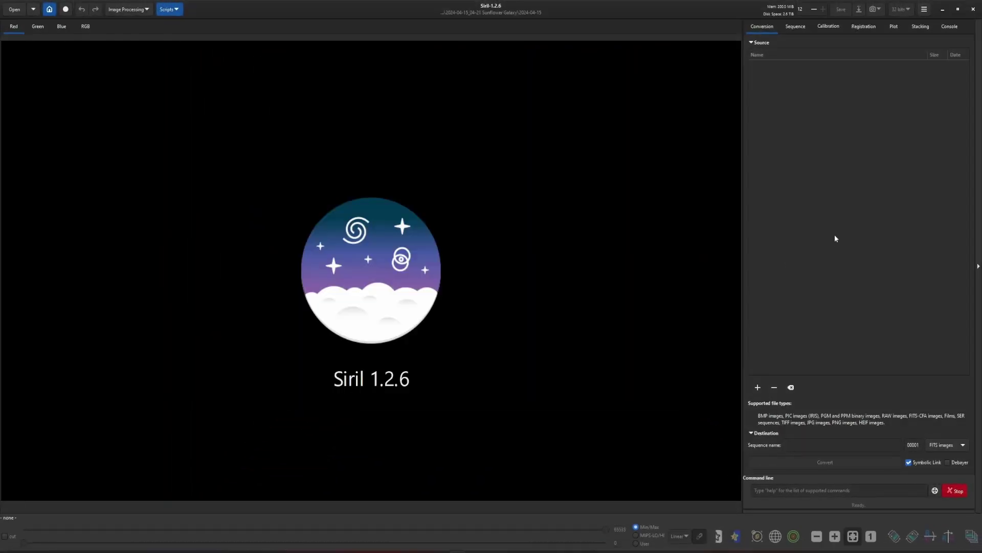
# Open Siril's script preferences and compare the C:\Astrophotography\SirilScripts\Siril storage directory with the folder path in File Explorer
pyautogui.click(924, 9)
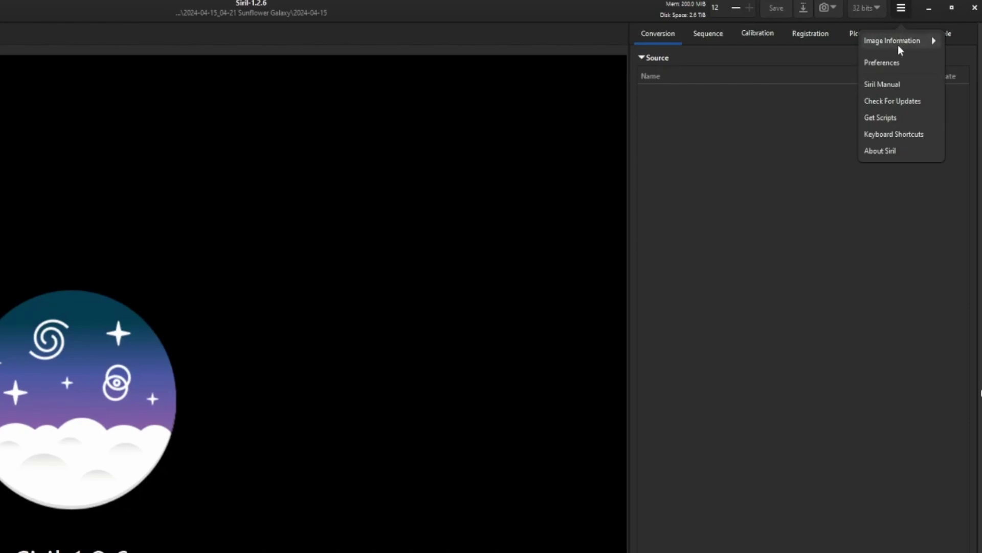
pyautogui.click(898, 60)
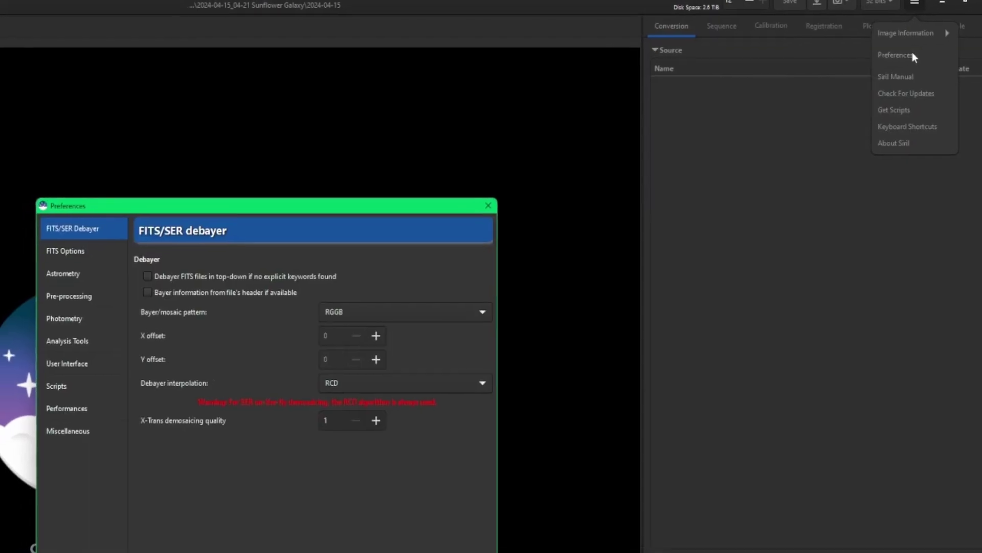
pyautogui.click(309, 245)
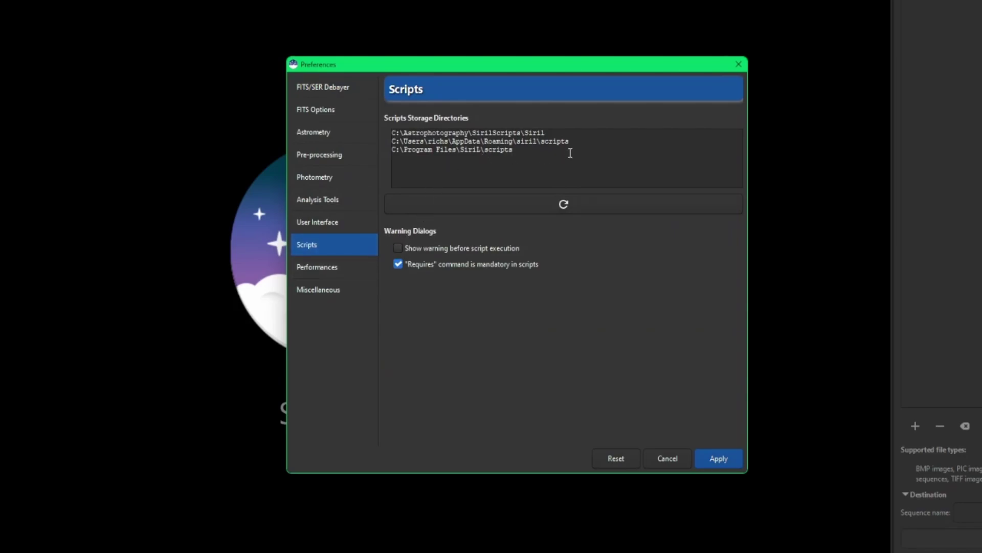
pyautogui.moveTo(574, 134); pyautogui.dragTo(384, 133)
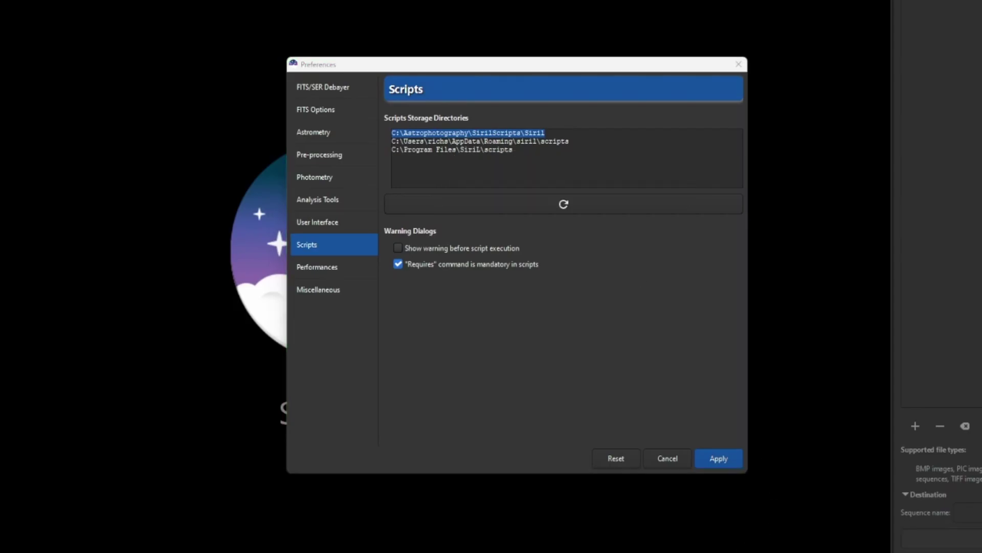
pyautogui.hotkey('alt', 'Tab')
pyautogui.click(656, 57)
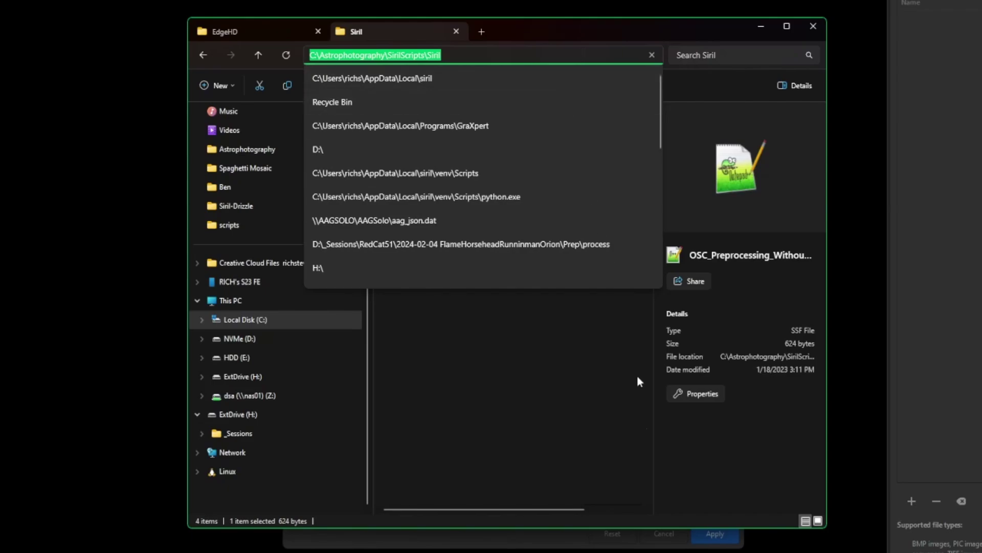
# Refresh the script list in Siril's preferences, apply the settings, and check the available scripts
pyautogui.click(588, 541)
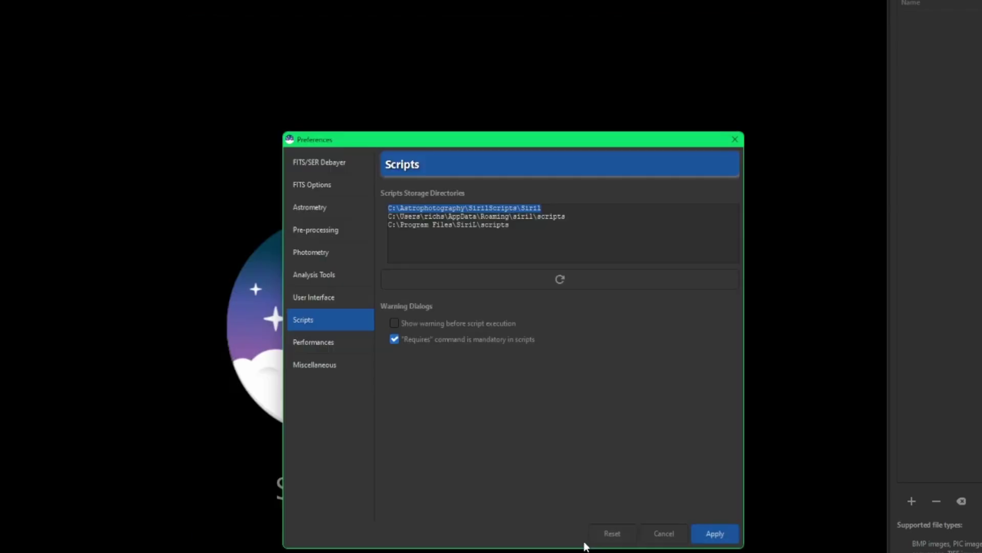
pyautogui.click(541, 209)
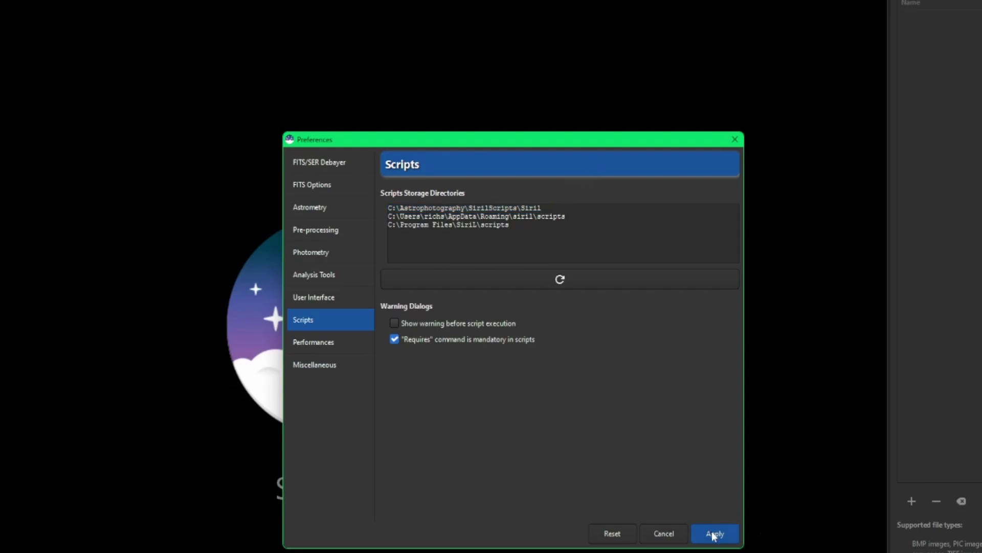
pyautogui.click(577, 283)
pyautogui.click(728, 534)
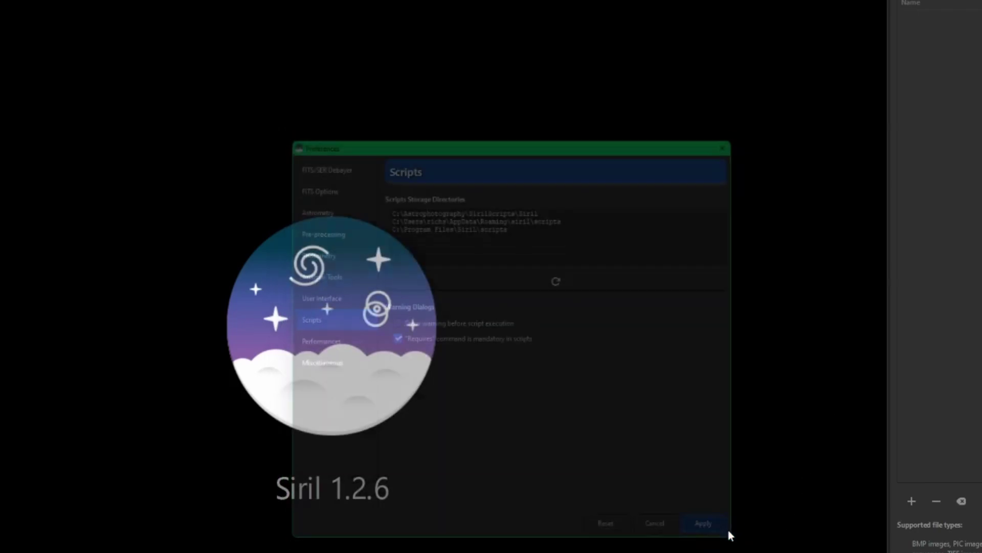
pyautogui.click(292, 28)
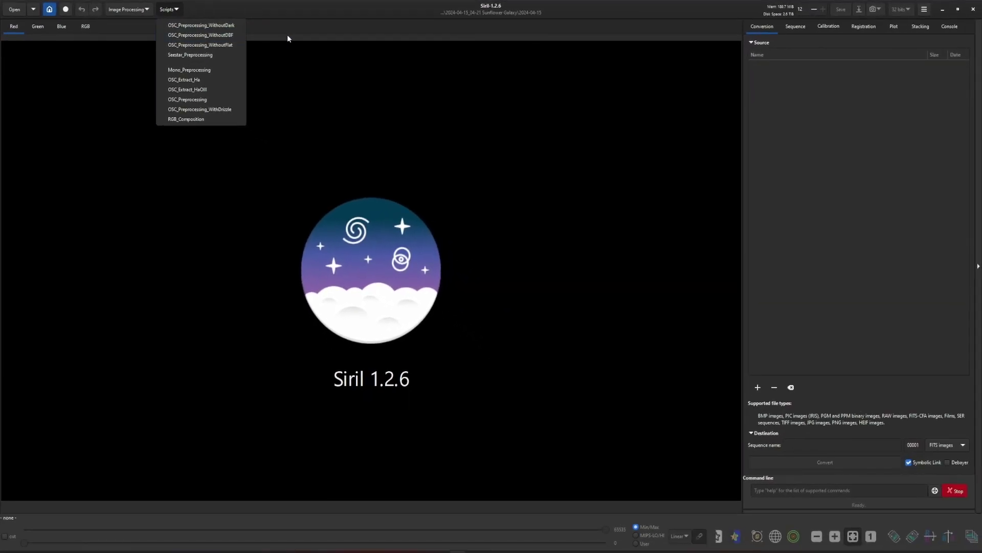
pyautogui.click(470, 69)
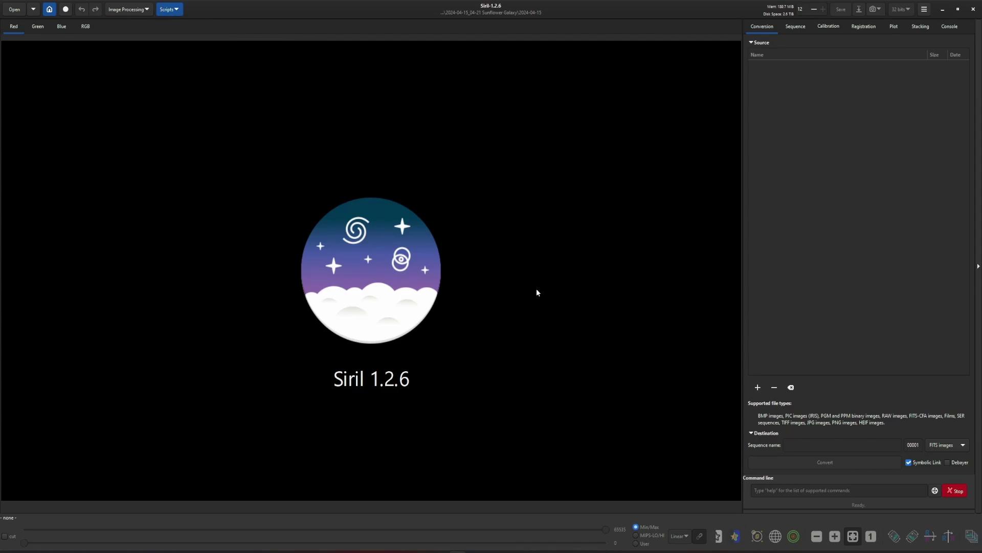
# In File Explorer, open the 2024-04-15_04-21 Sunflower Galaxy folder under EdgeHD and inspect its two session folders
pyautogui.hotkey('alt', 'Tab')
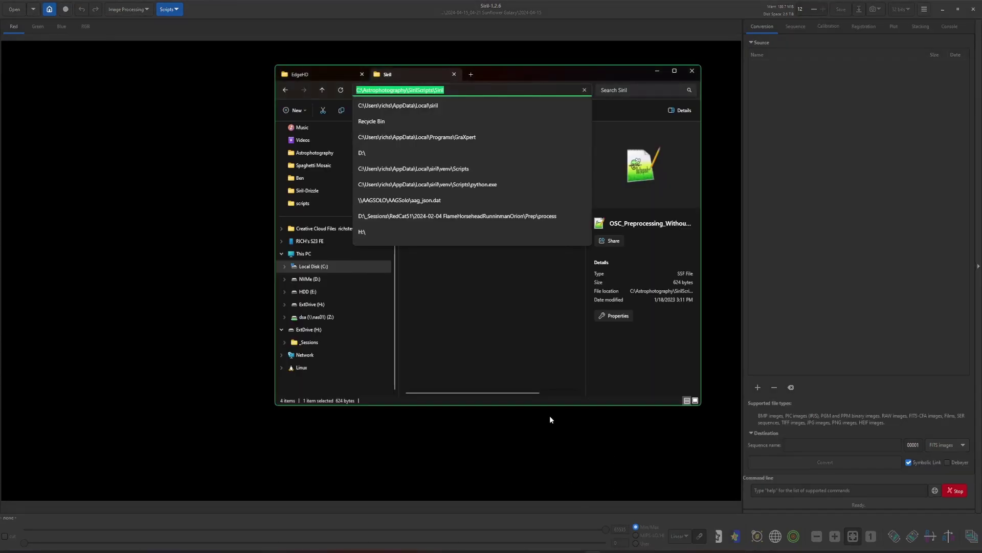
pyautogui.click(509, 365)
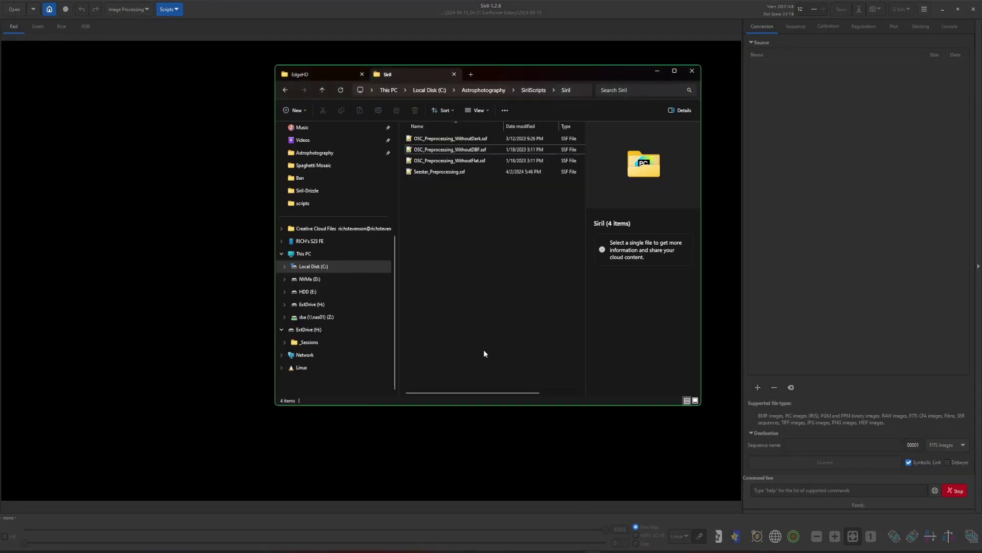
pyautogui.click(317, 72)
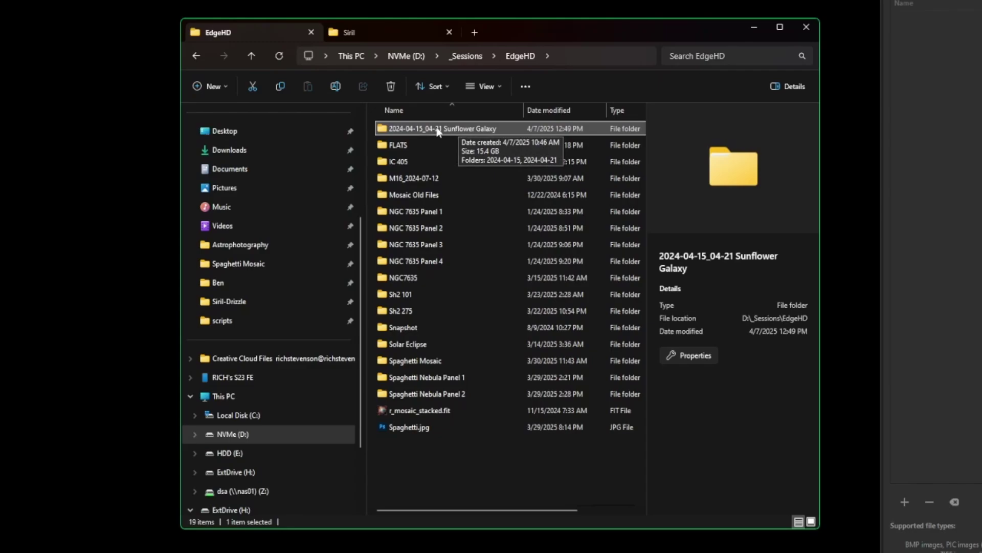
pyautogui.doubleClick(437, 130)
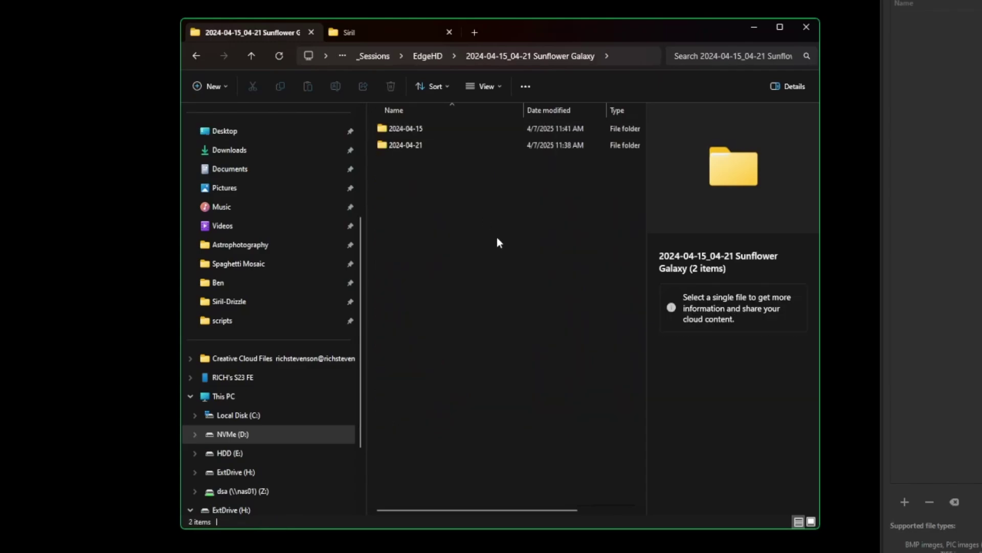
pyautogui.click(457, 127)
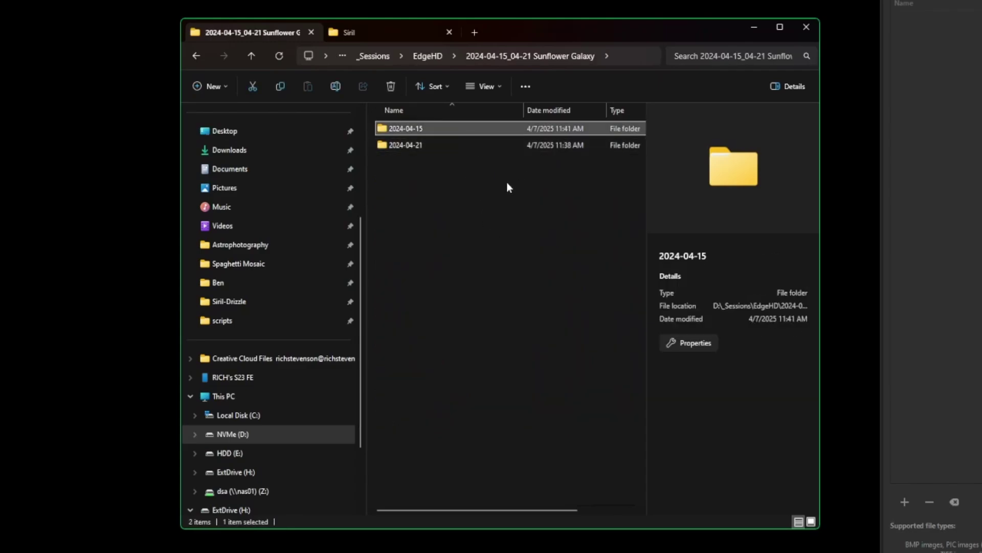
pyautogui.click(440, 145)
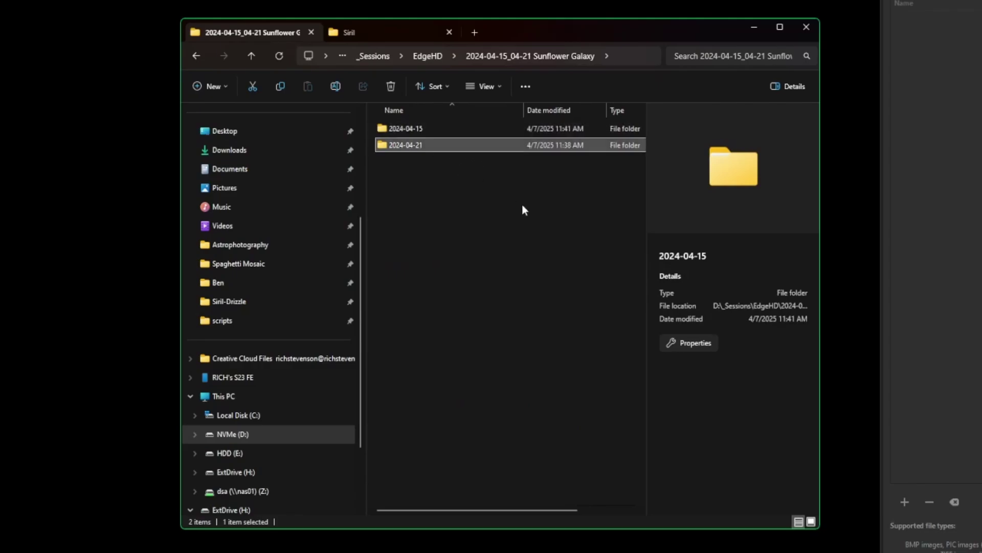
# Examine the subfolders inside the 2024-04-15 and 2024-04-21 session folders, and return to the Sunflower Galaxy folder
pyautogui.doubleClick(442, 127)
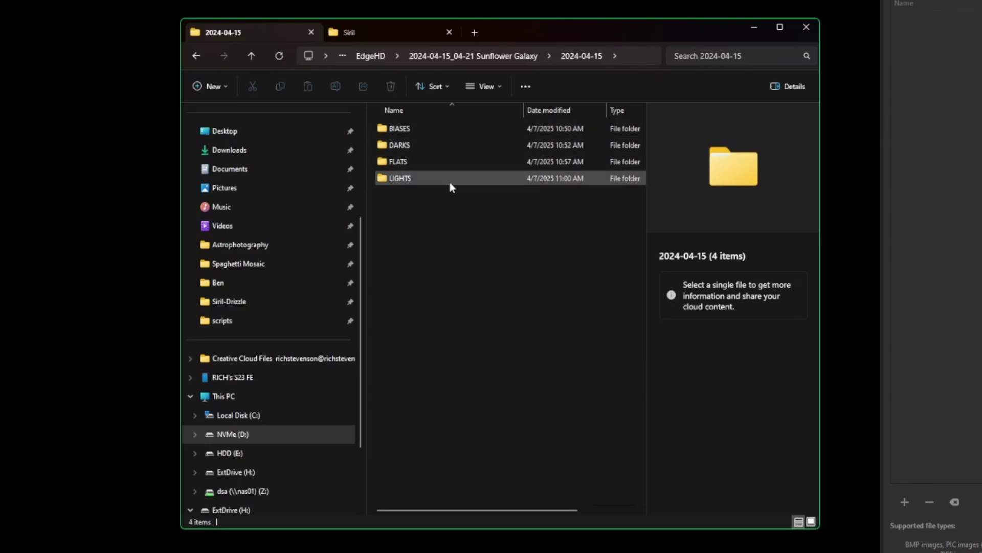
pyautogui.click(422, 179)
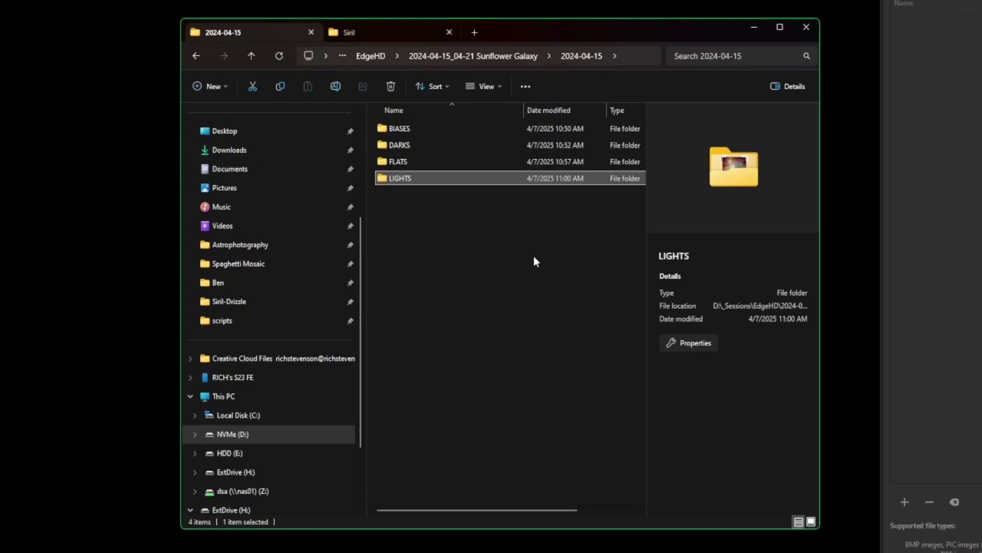
pyautogui.click(501, 56)
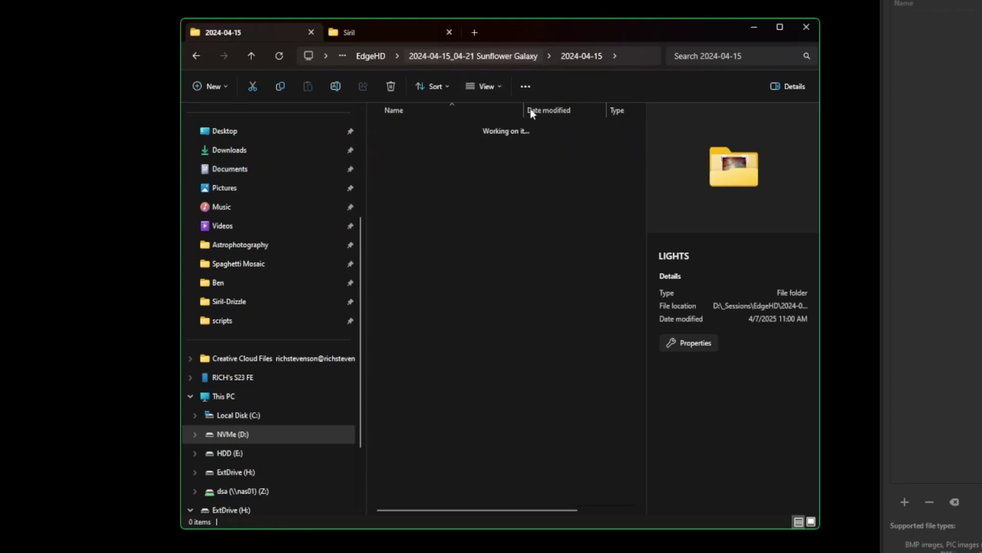
pyautogui.doubleClick(407, 145)
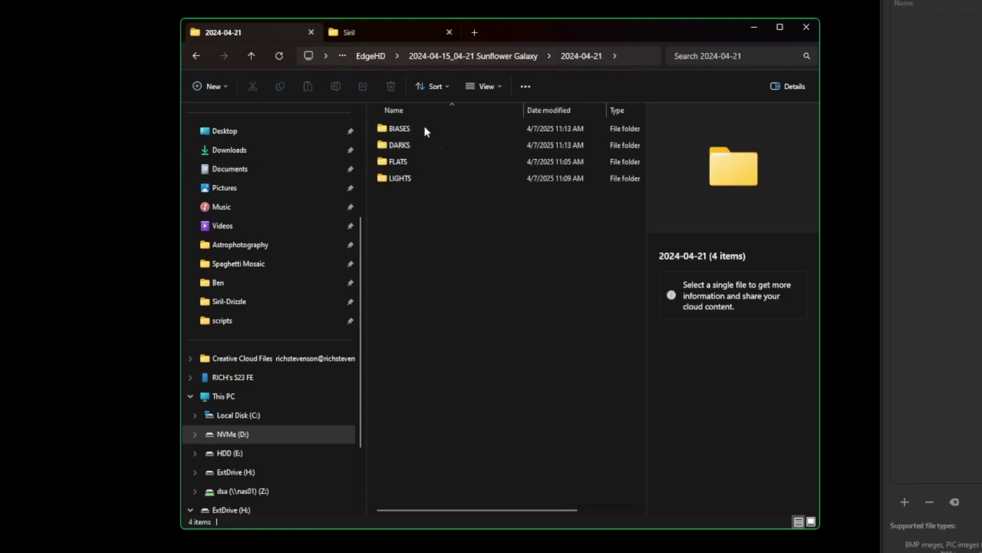
pyautogui.hotkey('alt', 'Left')
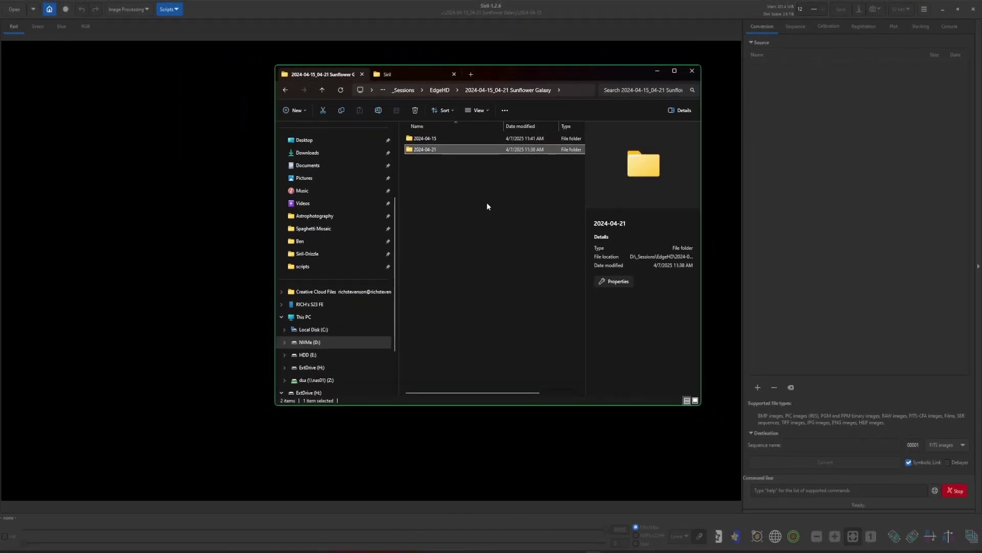
# In Siril, set the working directory to the 2024-04-15 session folder and run the OSC_Preprocessing script
pyautogui.click(440, 137)
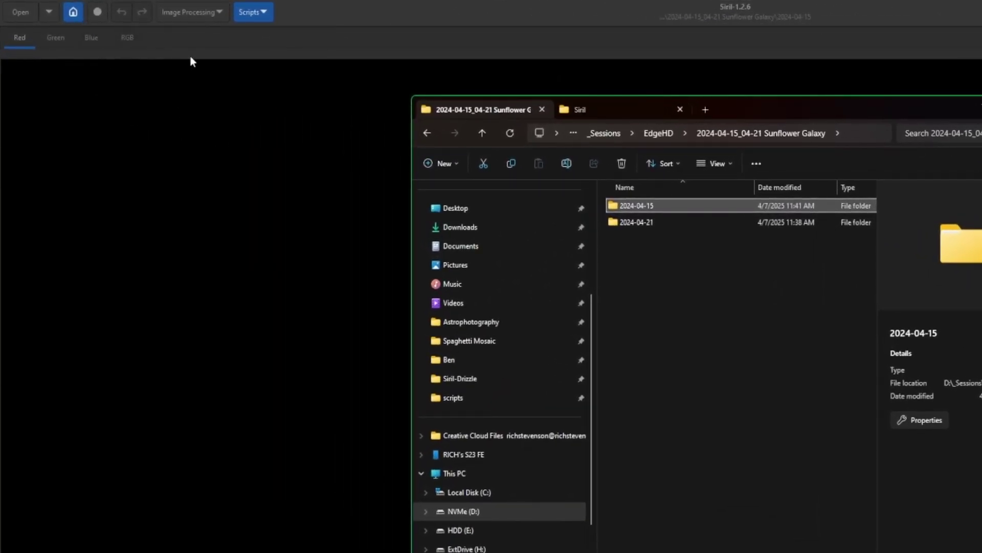
pyautogui.click(80, 16)
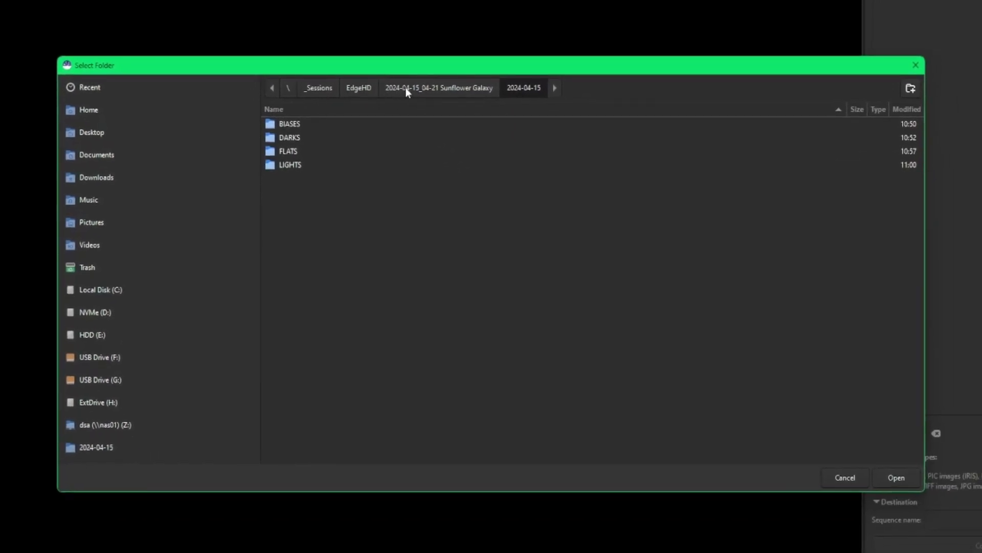
pyautogui.click(406, 88)
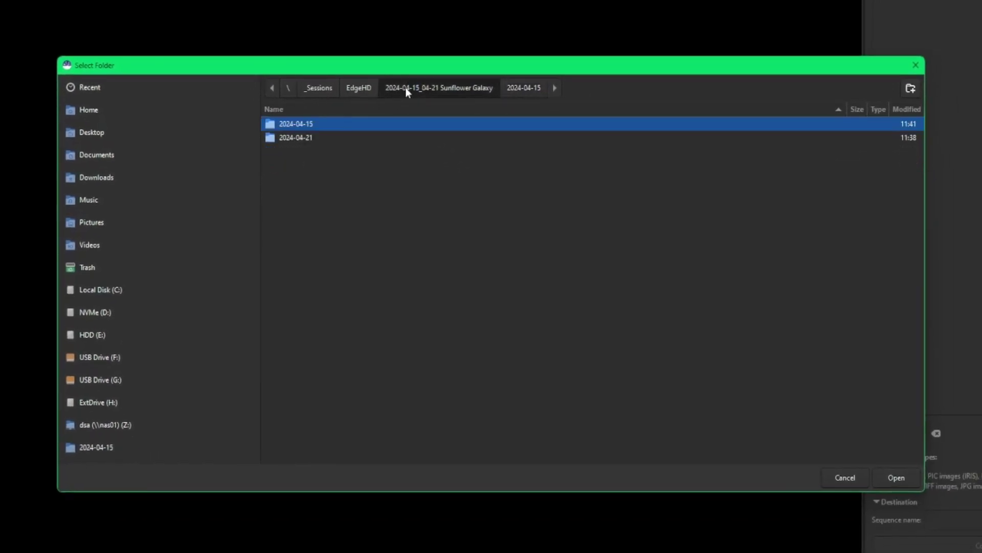
pyautogui.doubleClick(332, 123)
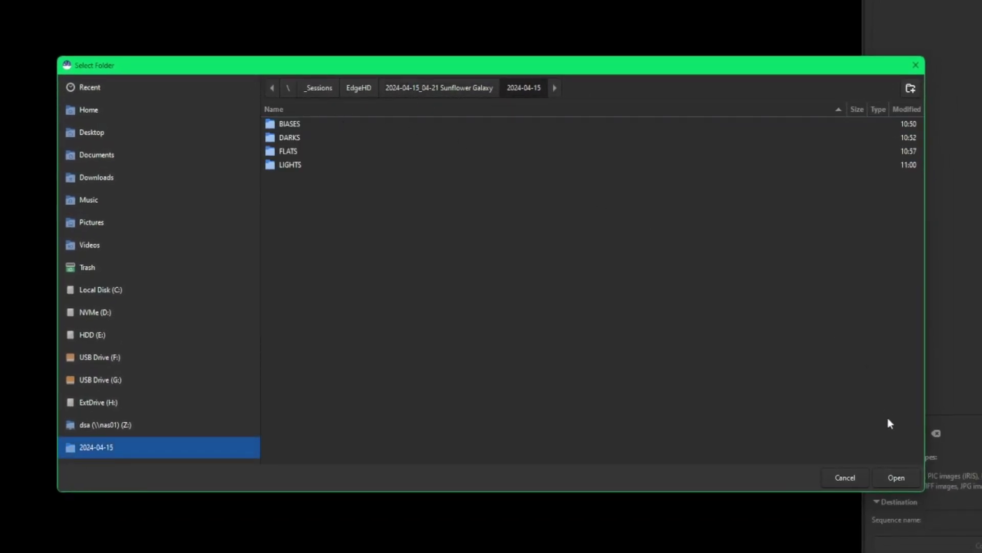
pyautogui.click(903, 471)
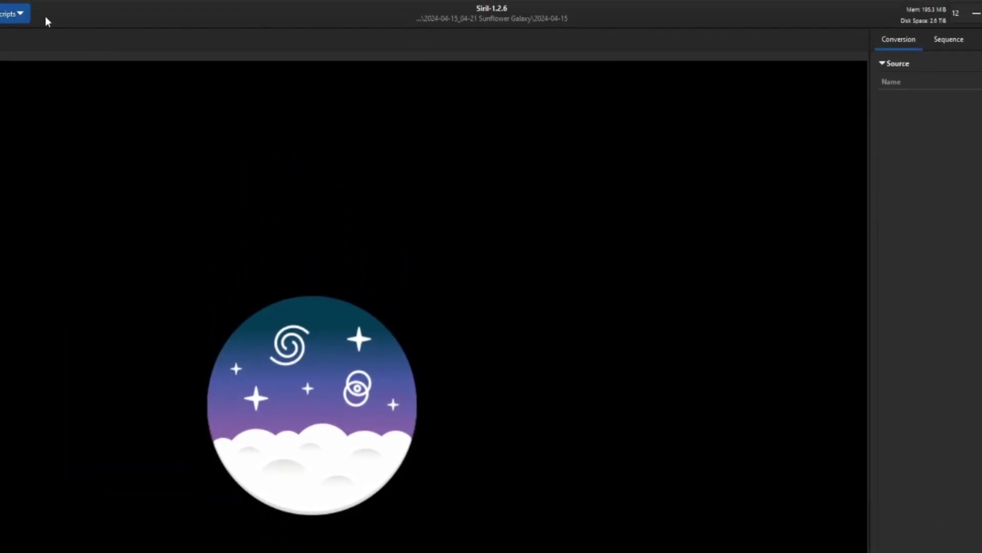
pyautogui.click(23, 12)
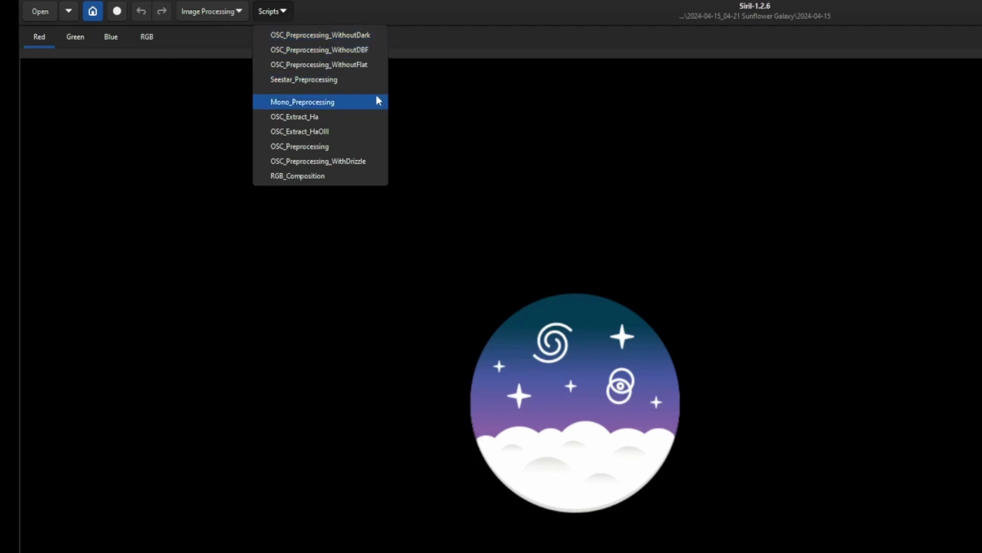
pyautogui.click(363, 147)
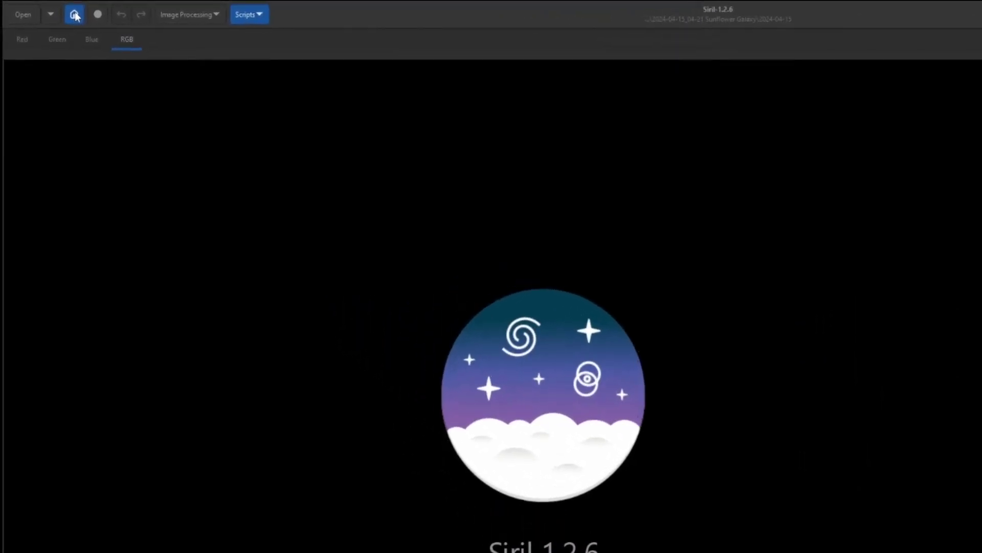
# Change the working directory to the 2024-04-21 session folder and run the OSC_Preprocessing script on it
pyautogui.click(77, 16)
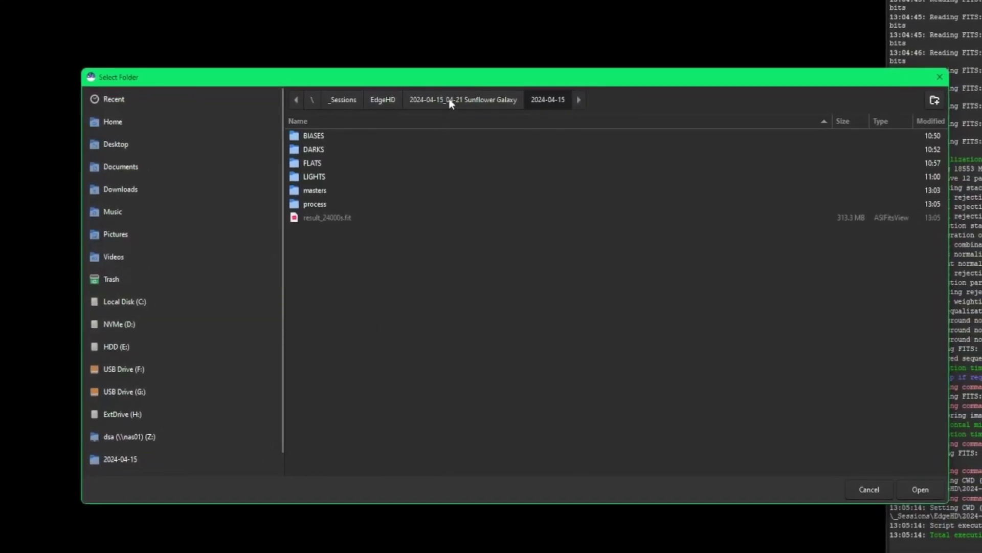
pyautogui.click(460, 105)
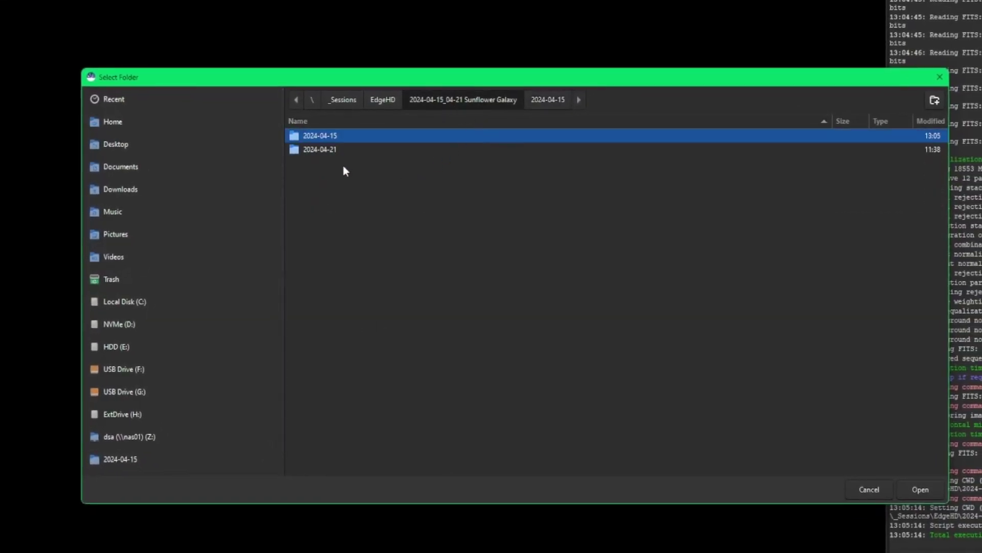
pyautogui.click(336, 150)
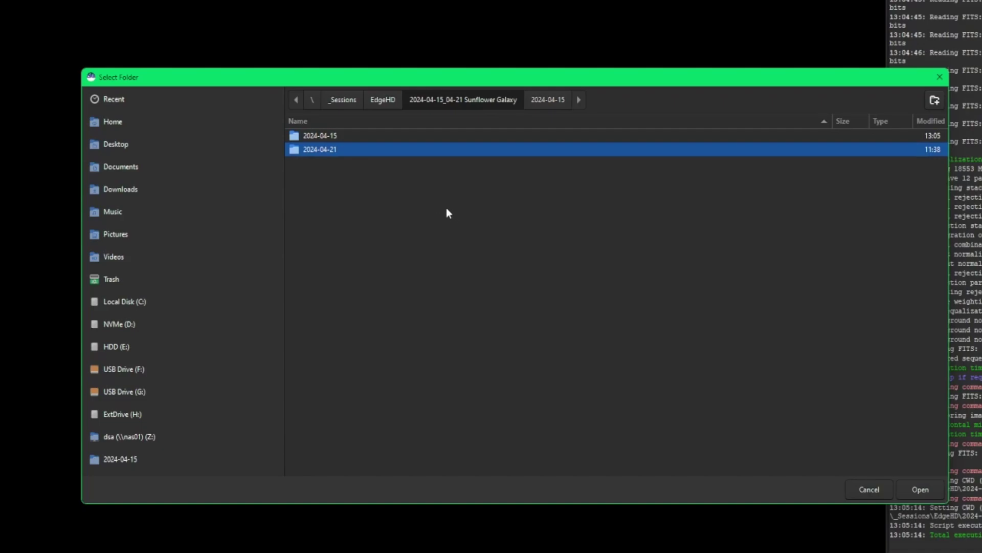
pyautogui.doubleClick(362, 154)
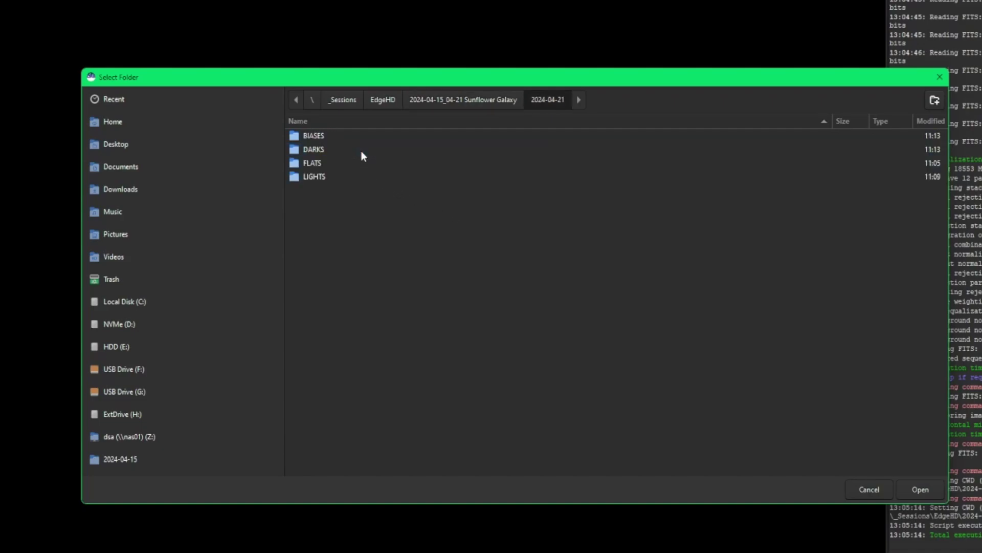
pyautogui.click(920, 490)
pyautogui.click(270, 14)
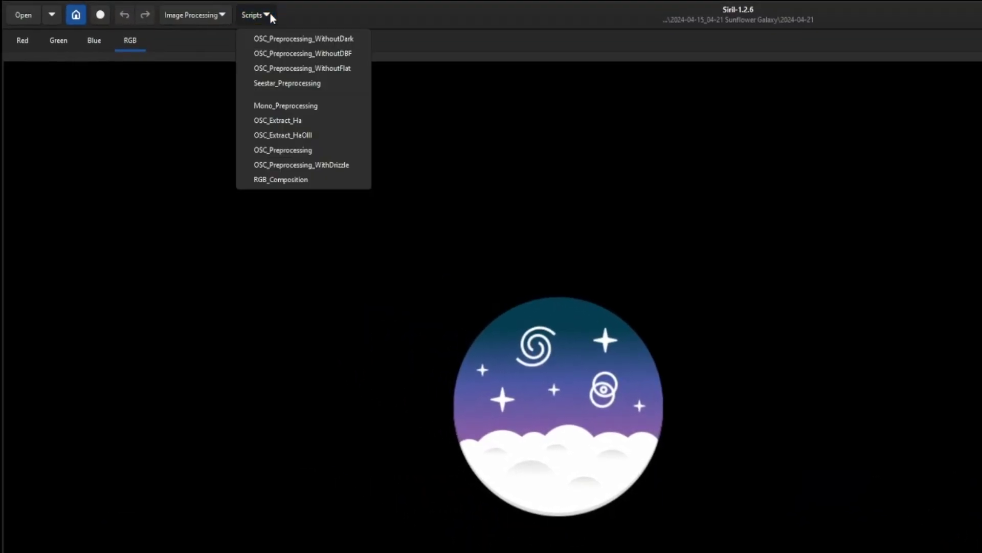
pyautogui.click(324, 146)
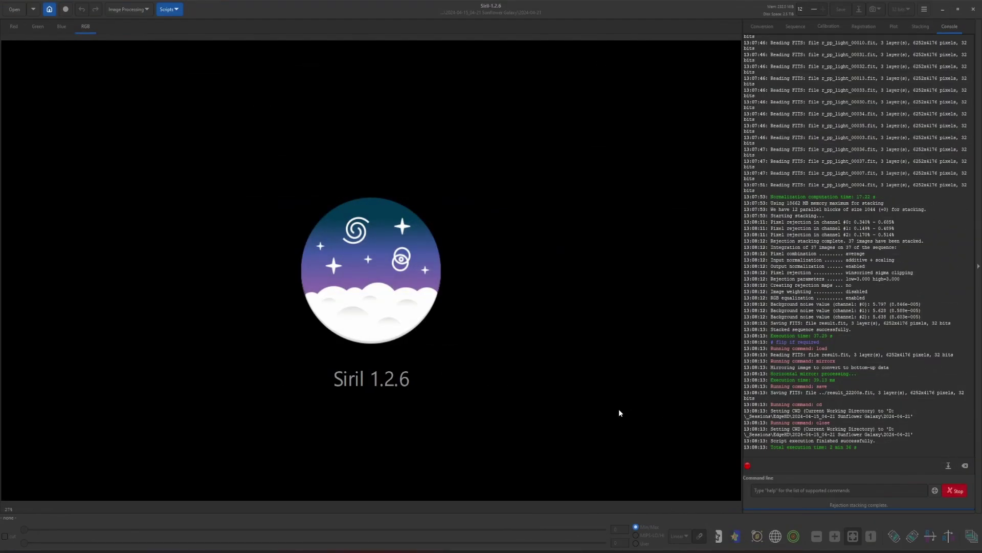
# In File Explorer, create a folder named Multi-Night inside the Sunflower Galaxy folder and open it
pyautogui.hotkey('alt', 'Tab')
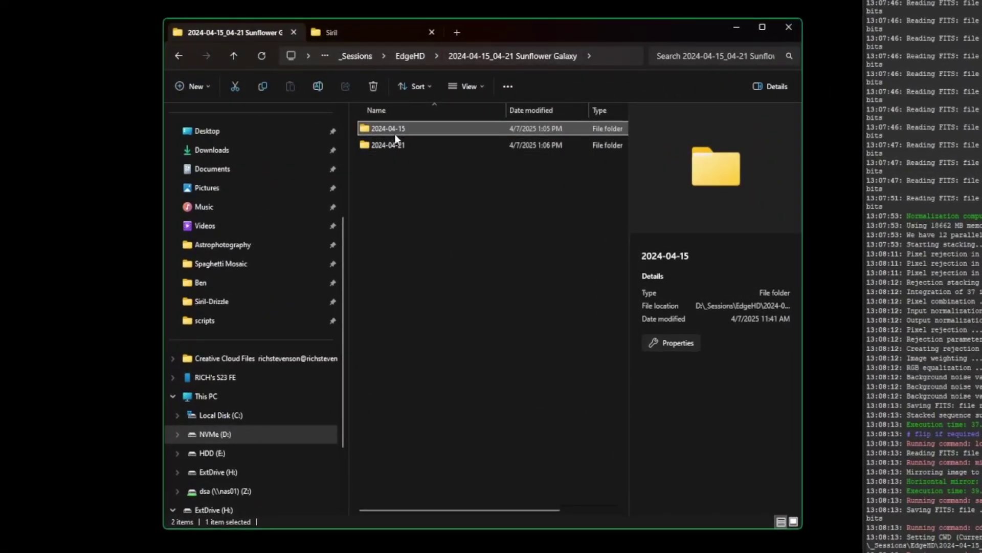
pyautogui.click(414, 251)
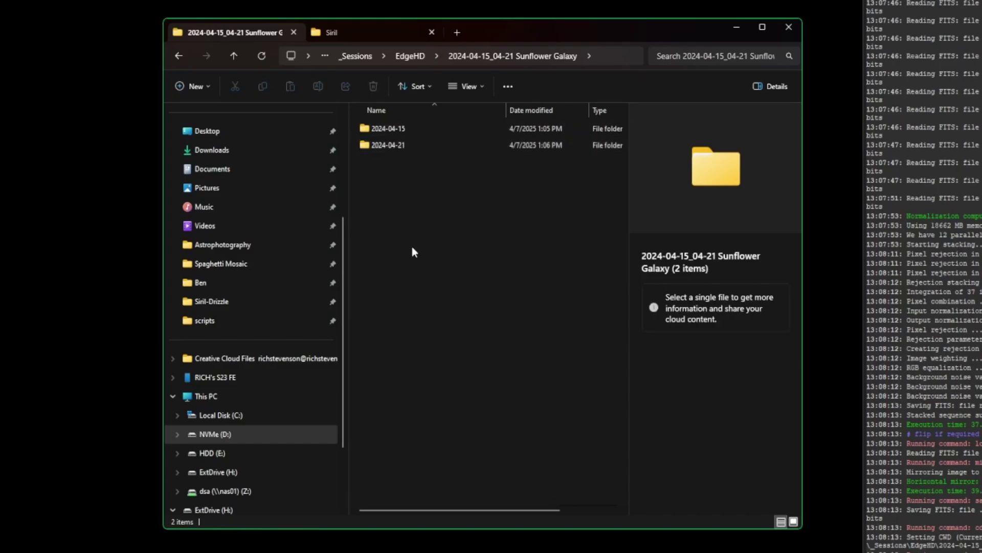
pyautogui.rightClick(410, 232)
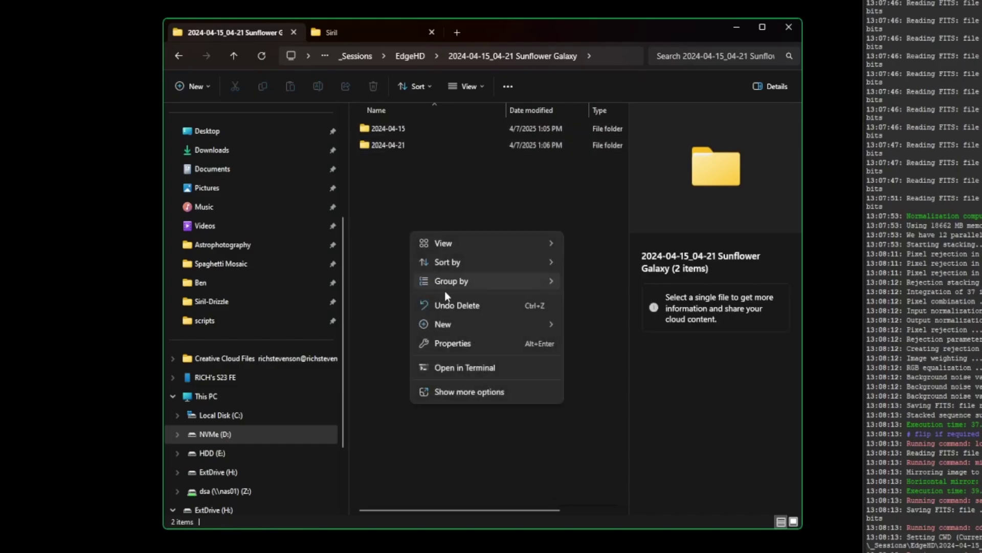
pyautogui.moveTo(449, 322)
pyautogui.click(591, 325)
pyautogui.write('Multi-Night')
pyautogui.press('Return')
pyautogui.press('Return')
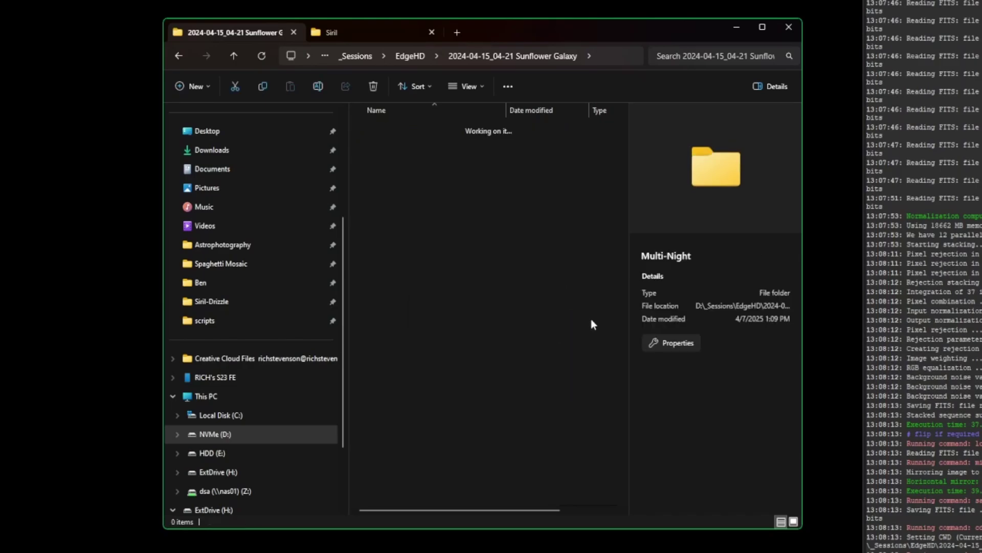
# Create a subfolder named lights inside Multi-Night and open it
pyautogui.rightClick(418, 239)
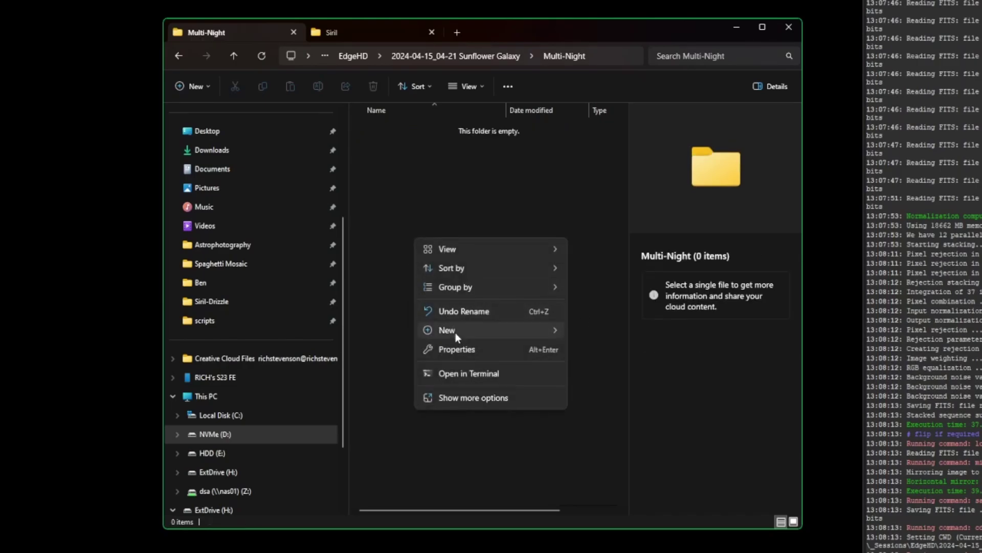
pyautogui.moveTo(539, 332)
pyautogui.click(586, 334)
pyautogui.write('lights')
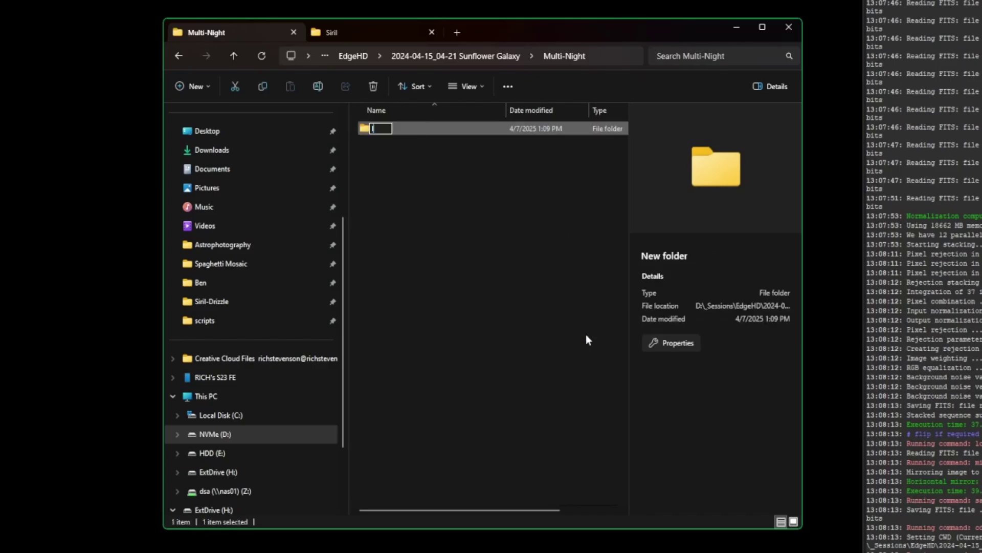
pyautogui.press('Return')
pyautogui.press('Return')
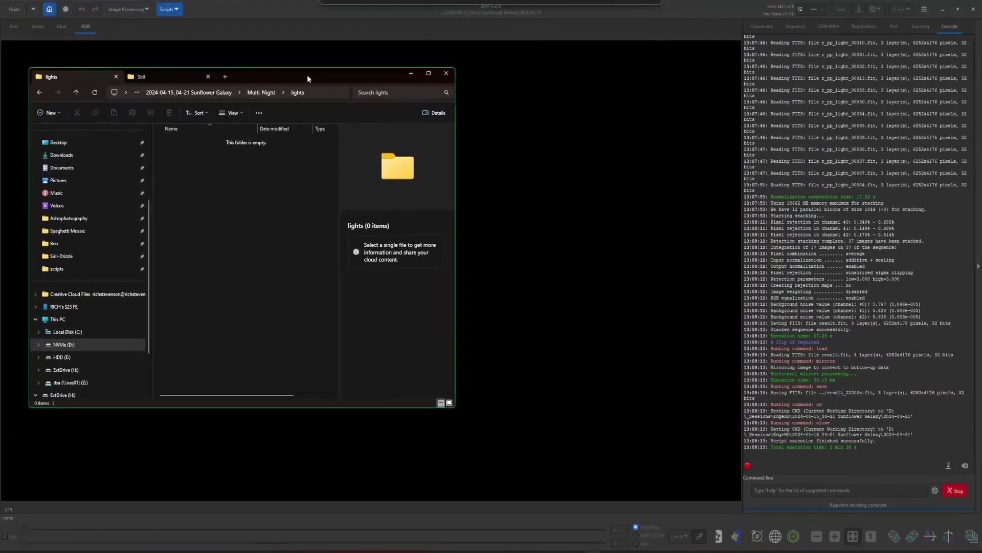
# Open a second File Explorer window and place it beside the one showing the lights folder
pyautogui.rightClick(593, 550)
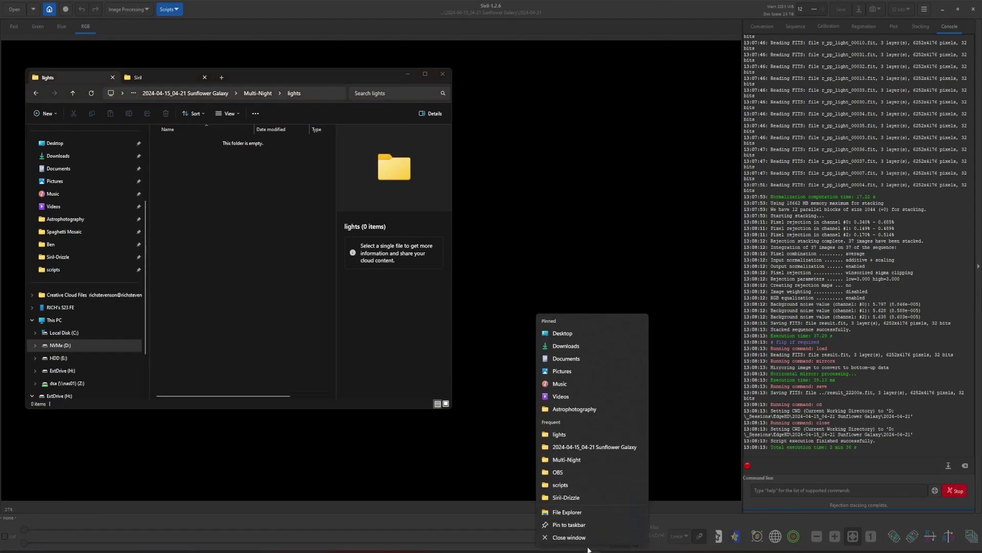
pyautogui.click(567, 512)
pyautogui.moveTo(376, 77); pyautogui.dragTo(804, 78)
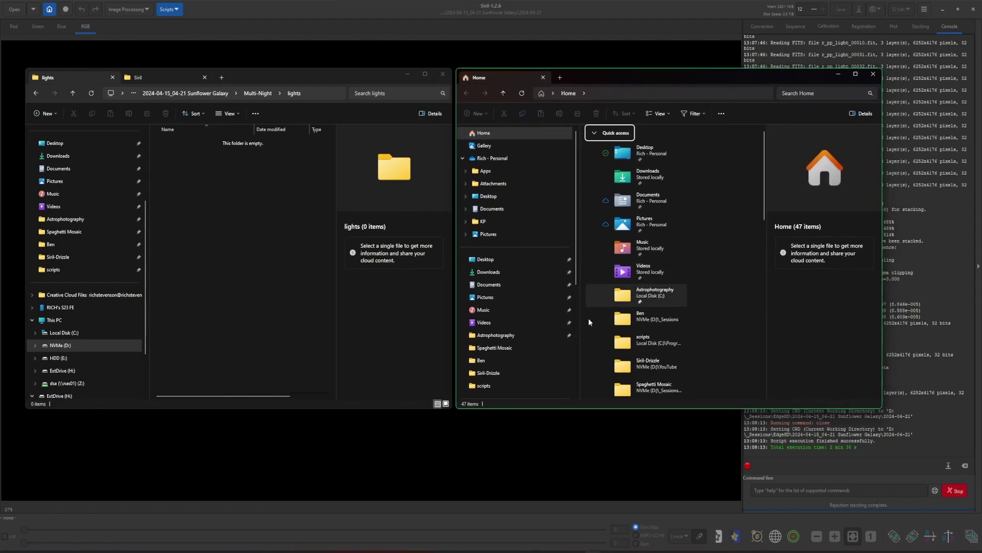
# In the second window, browse the D: drive's _Sessions\EdgeHD Sunflower Galaxy folder and open the process folder of session 2024-04-15
pyautogui.scroll(-5, 530, 323)
pyautogui.click(502, 282)
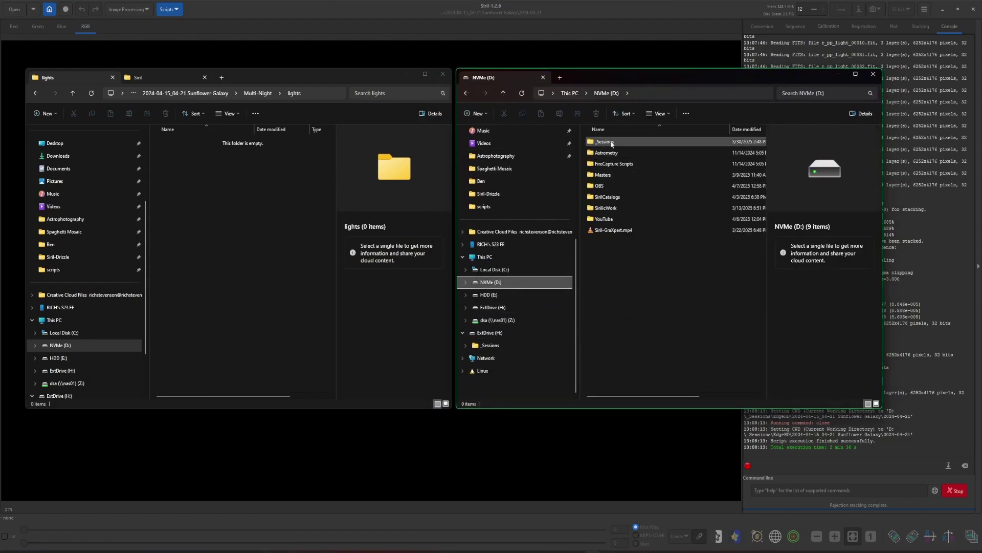
pyautogui.doubleClick(614, 141)
pyautogui.doubleClick(612, 175)
pyautogui.doubleClick(627, 170)
pyautogui.click(634, 141)
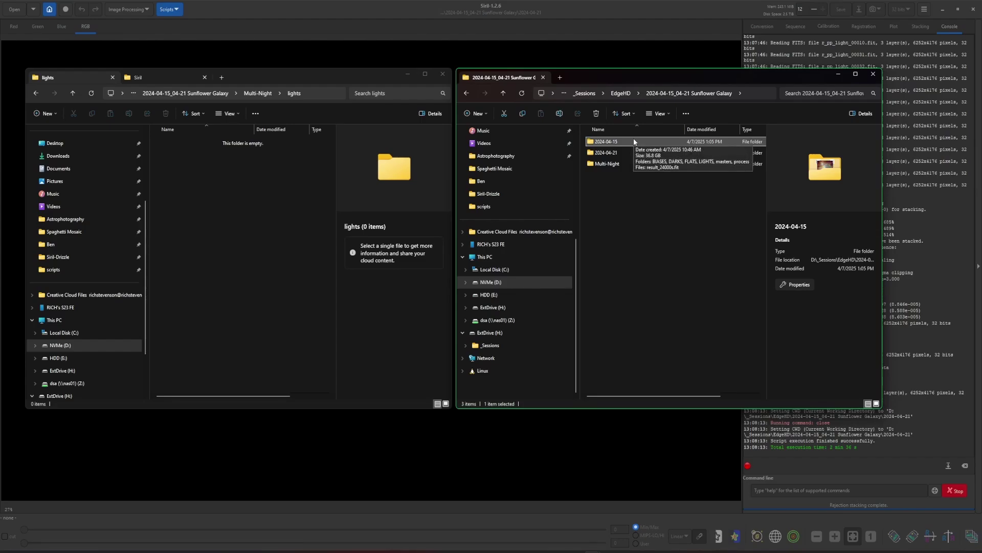
pyautogui.doubleClick(634, 141)
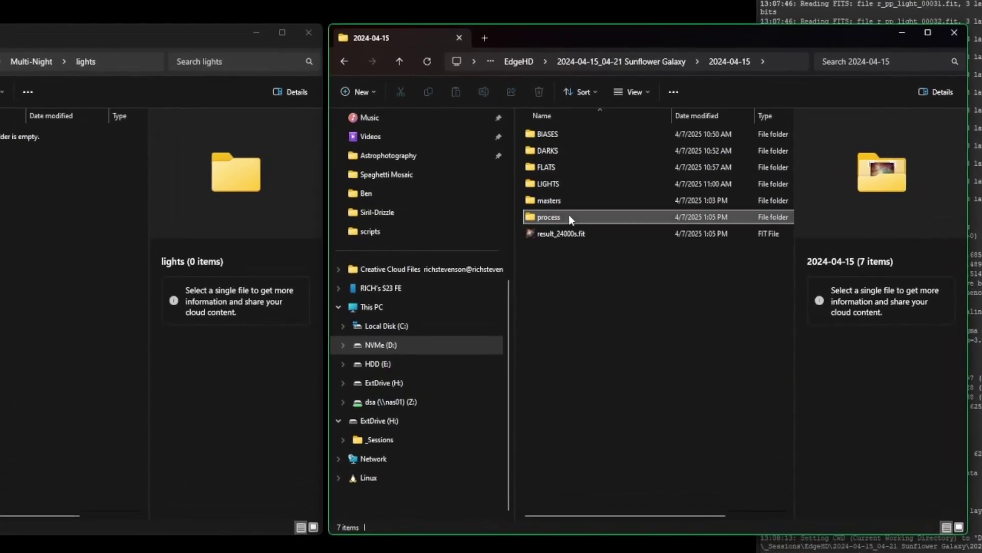
pyautogui.click(570, 219)
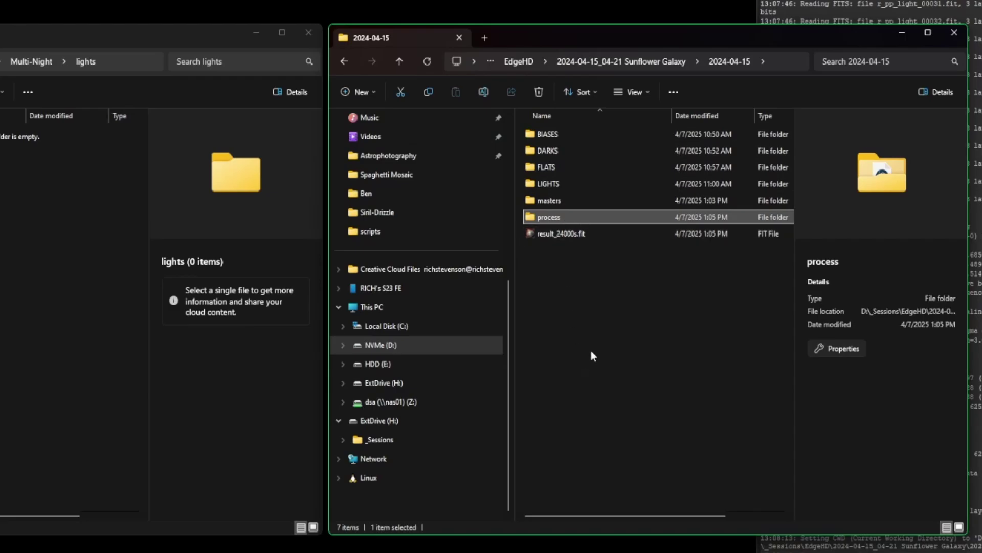
pyautogui.doubleClick(591, 219)
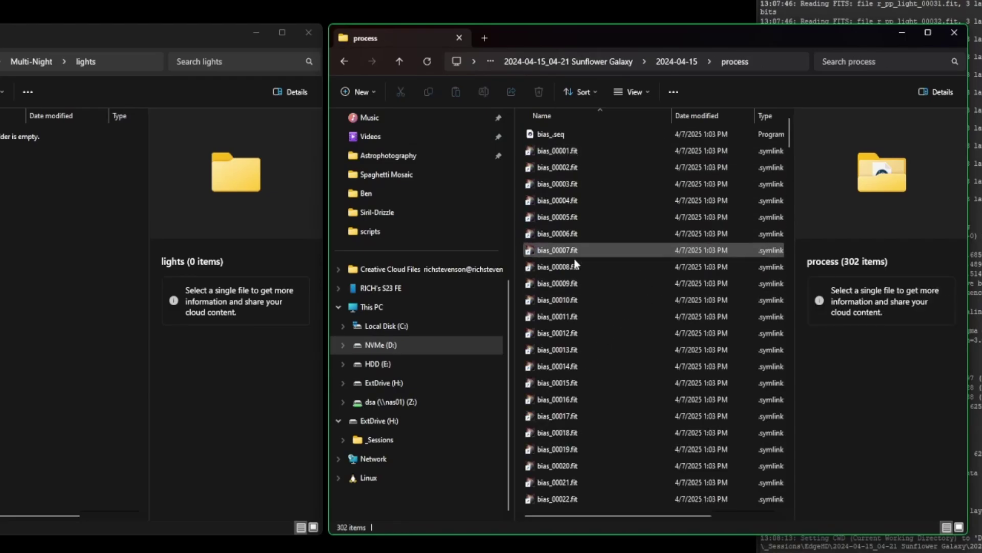
# Select the calibrated light frames pp_light_00001.fit through pp_light_00040.fit in the process folder and cut them
pyautogui.click(588, 300)
pyautogui.scroll(-2, 614, 305)
pyautogui.scroll(-20, 613, 305)
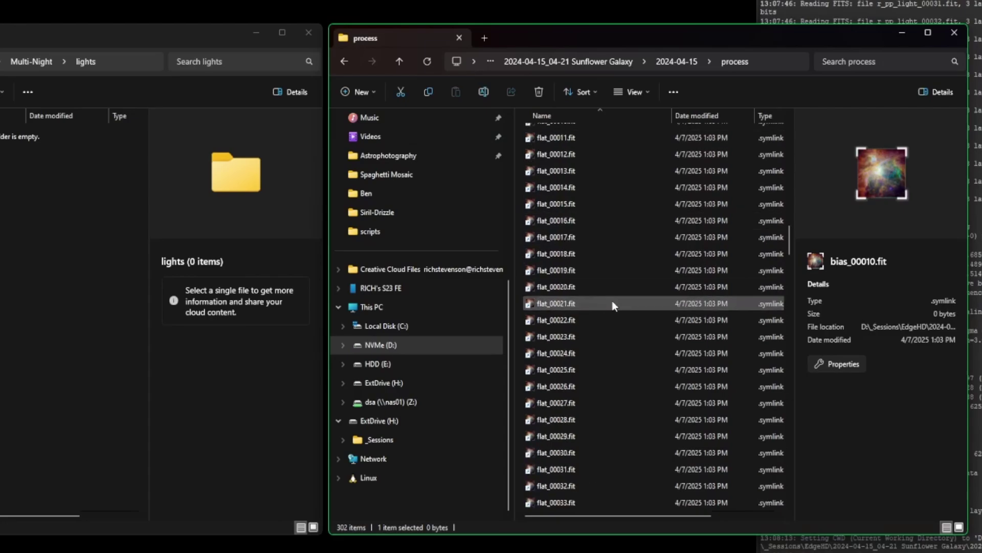
pyautogui.scroll(-16, 613, 304)
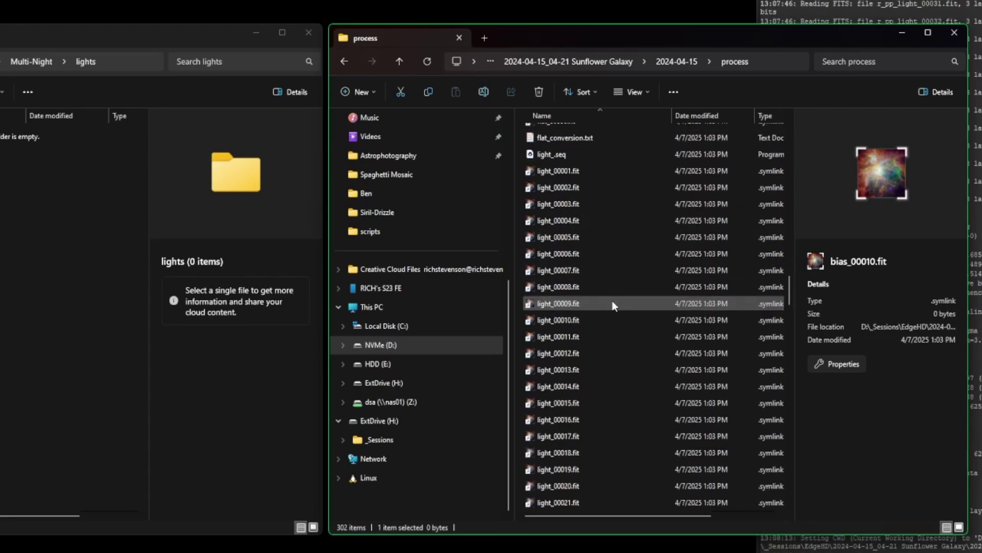
pyautogui.scroll(-2, 612, 299)
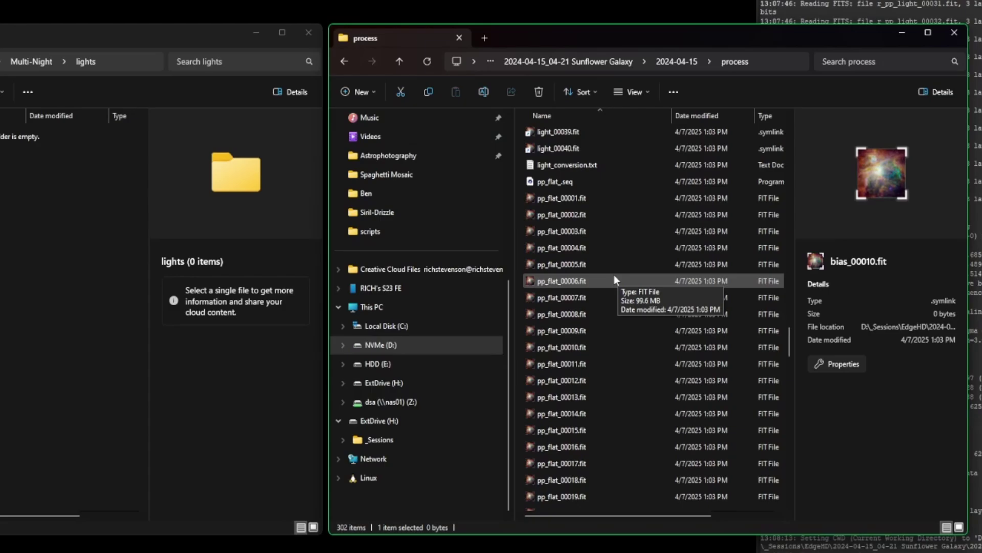
pyautogui.scroll(-15, 615, 278)
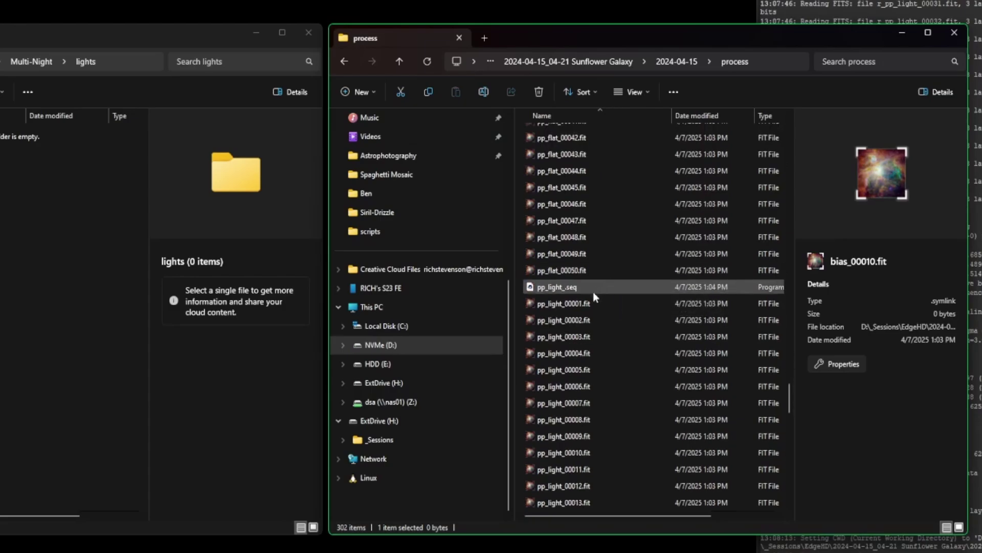
pyautogui.click(591, 302)
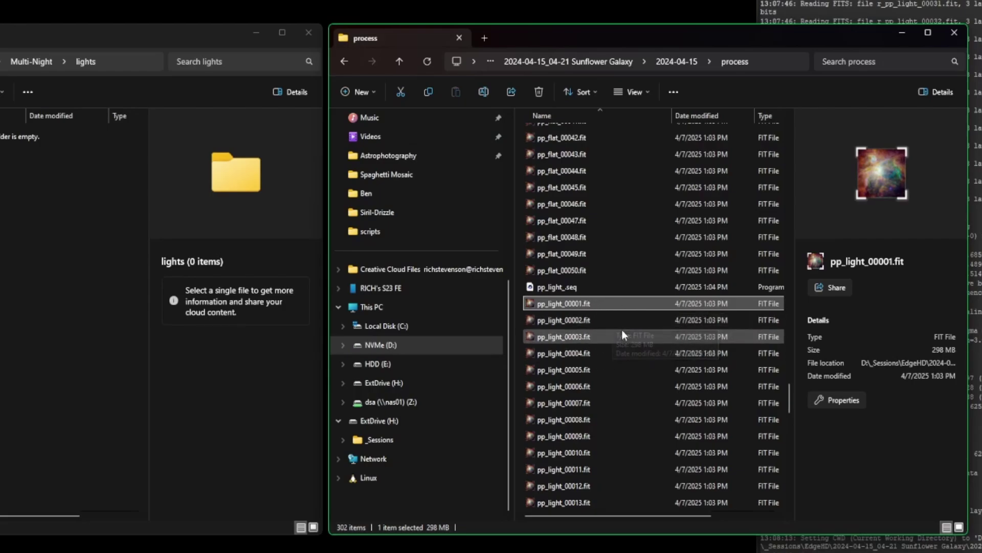
pyautogui.scroll(-5, 621, 333)
pyautogui.scroll(-3, 621, 335)
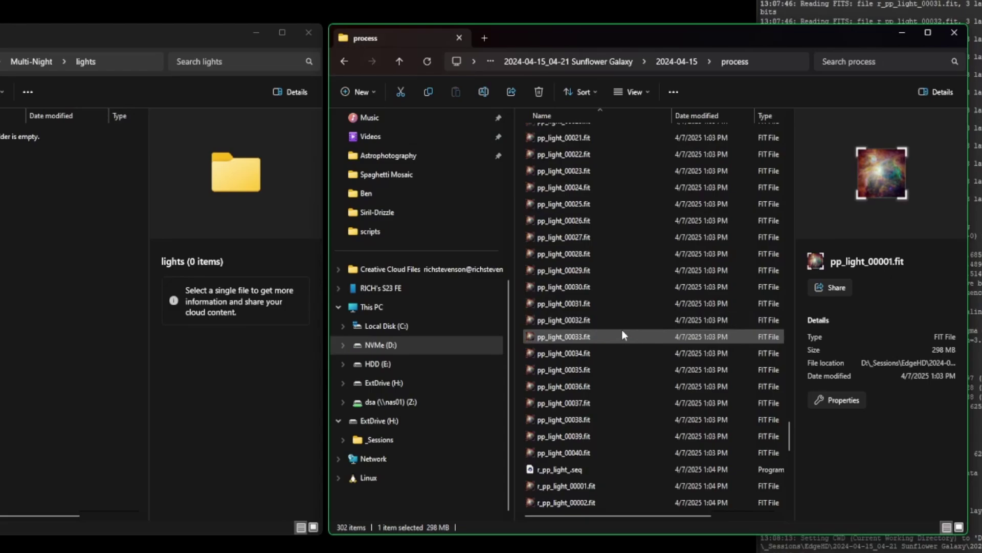
pyautogui.keyDown('shift'); pyautogui.click(597, 452); pyautogui.keyUp('shift')
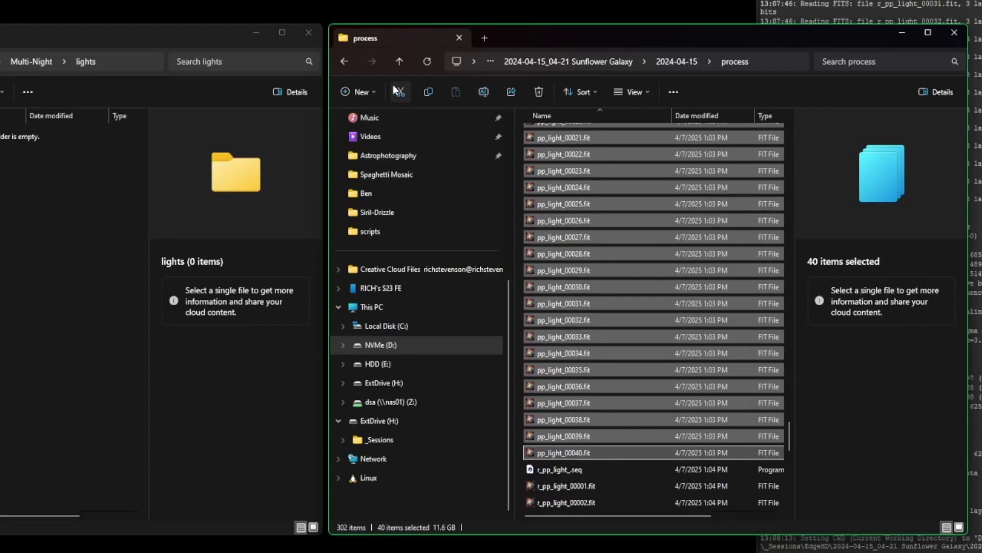
pyautogui.click(400, 98)
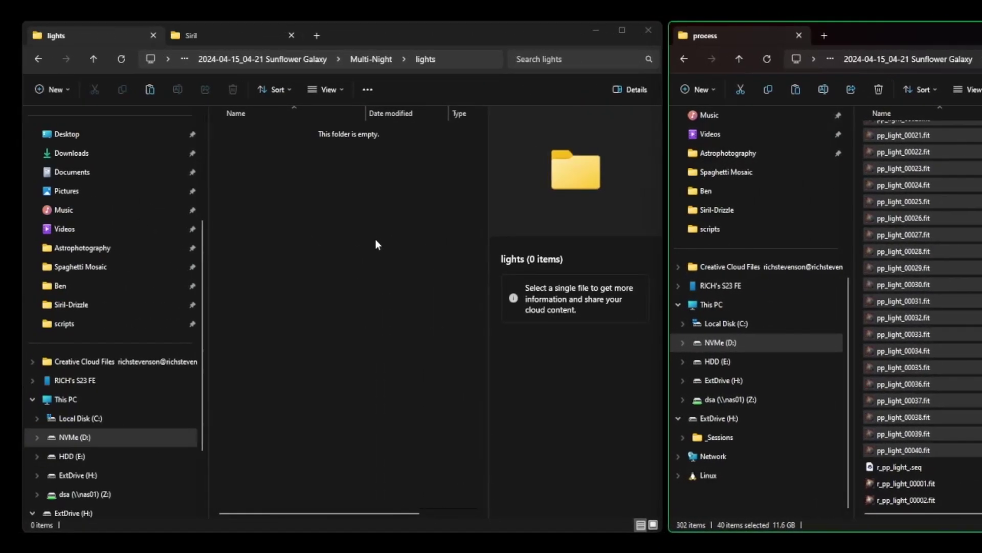
# Paste the cut calibrated light frames into the empty Multi-Night lights folder
pyautogui.click(375, 240)
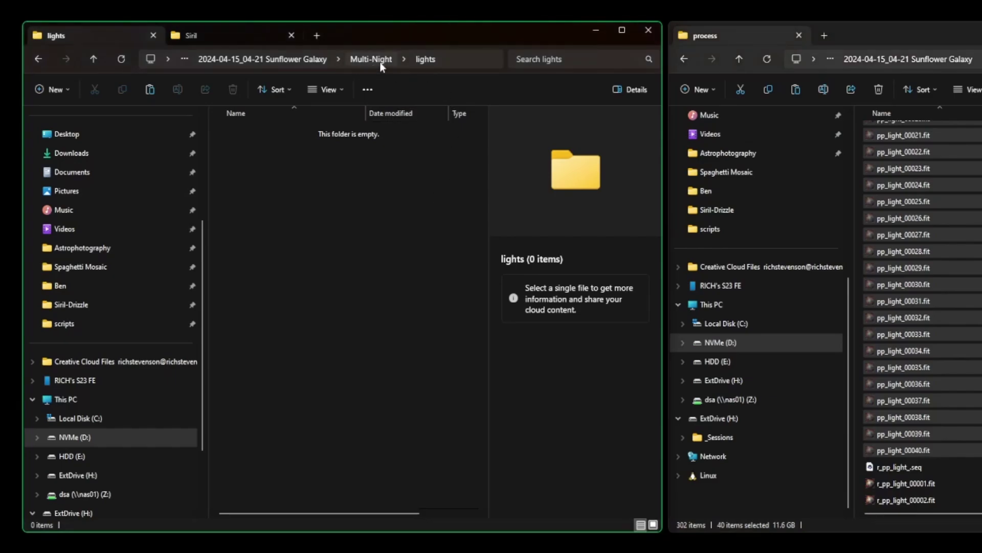
pyautogui.click(150, 89)
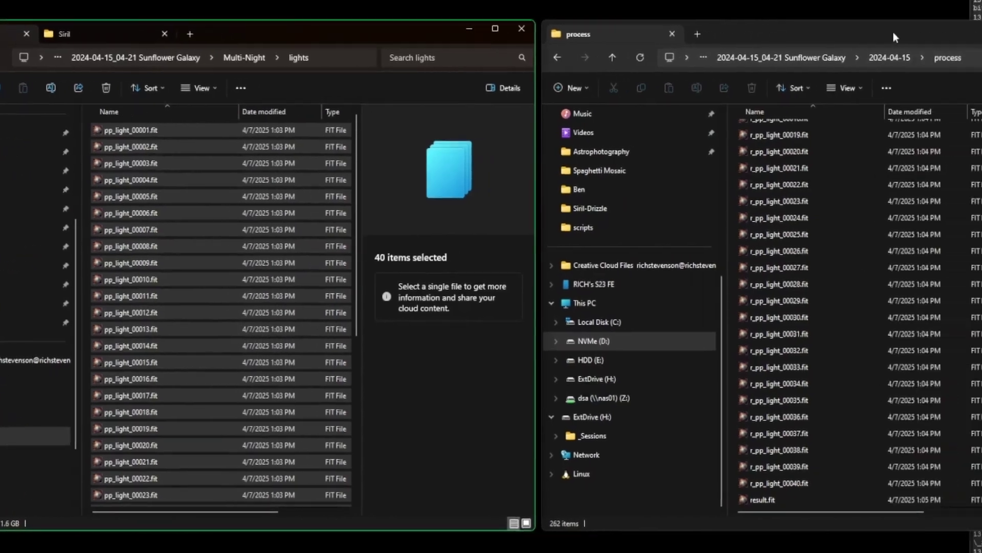
# In the second window, open the process folder of session 2024-04-21 and select its first calibrated frame, pp_light_00001.fit
pyautogui.click(892, 31)
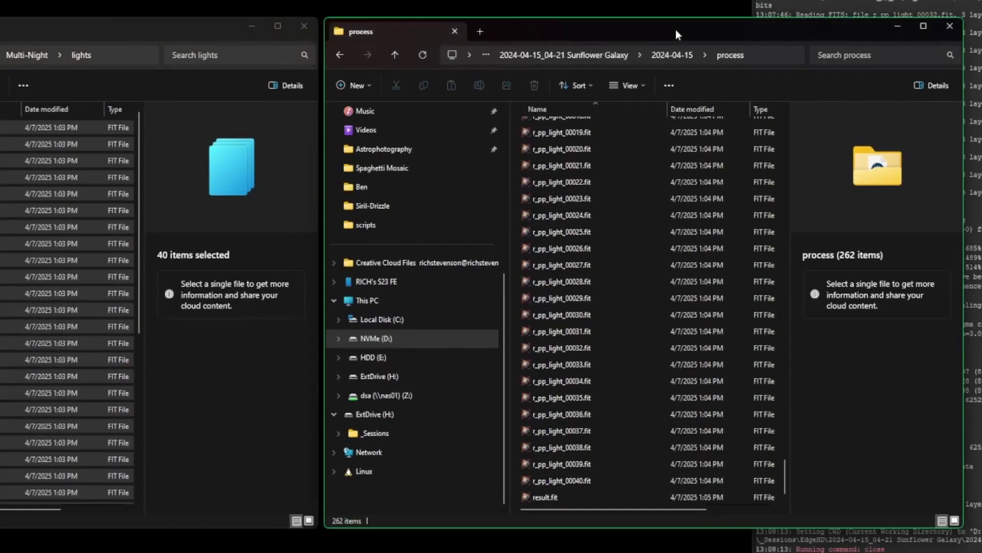
pyautogui.click(616, 55)
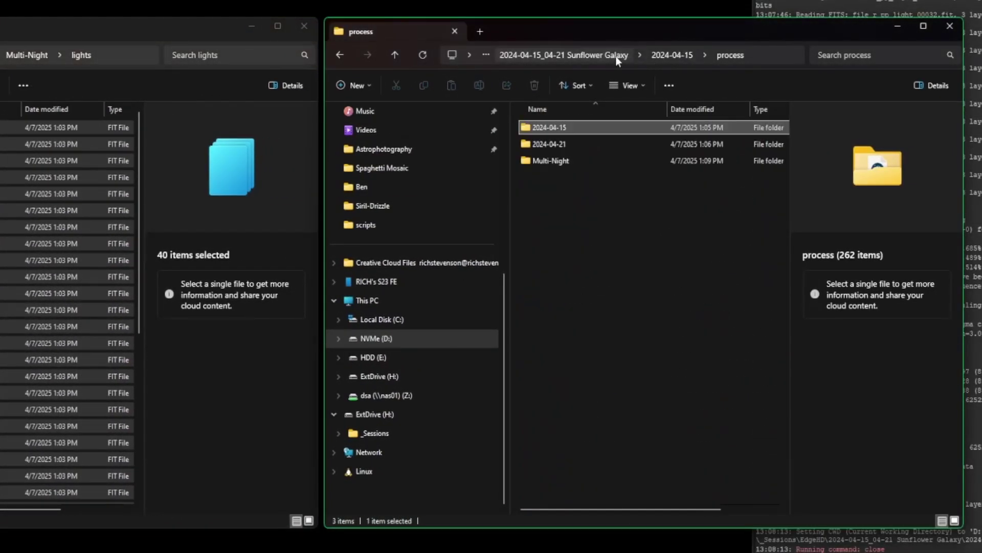
pyautogui.doubleClick(589, 143)
pyautogui.doubleClick(585, 209)
pyautogui.scroll(-20, 582, 311)
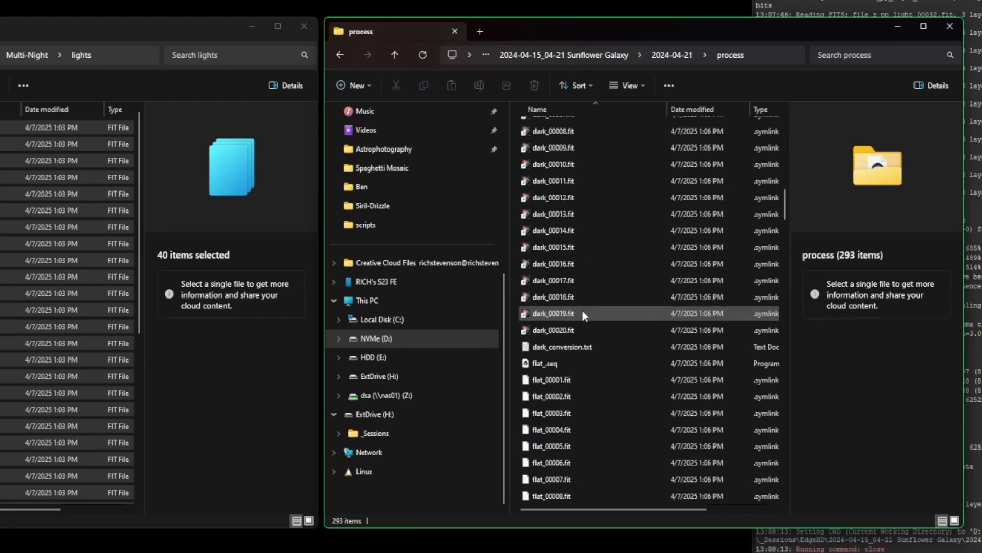
pyautogui.scroll(-20, 582, 311)
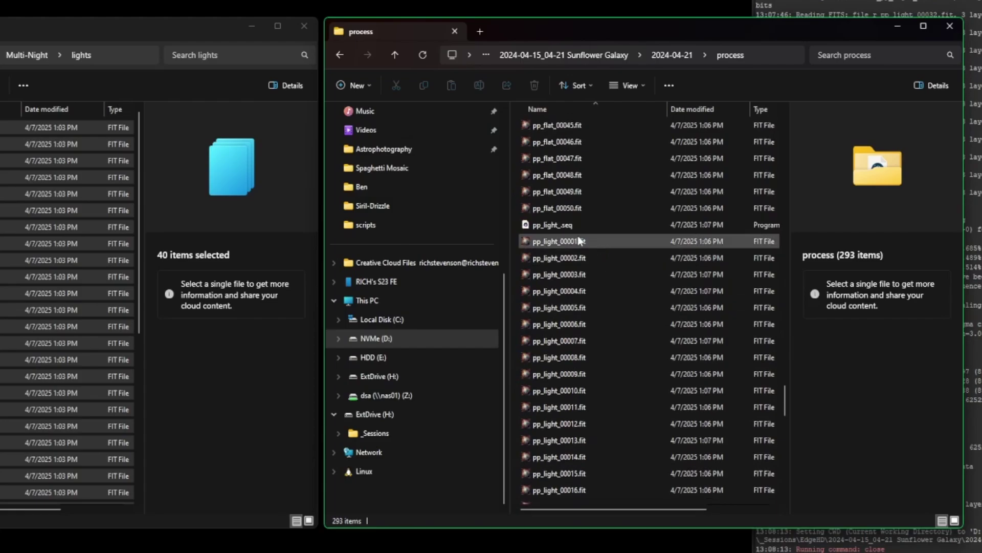
pyautogui.click(580, 240)
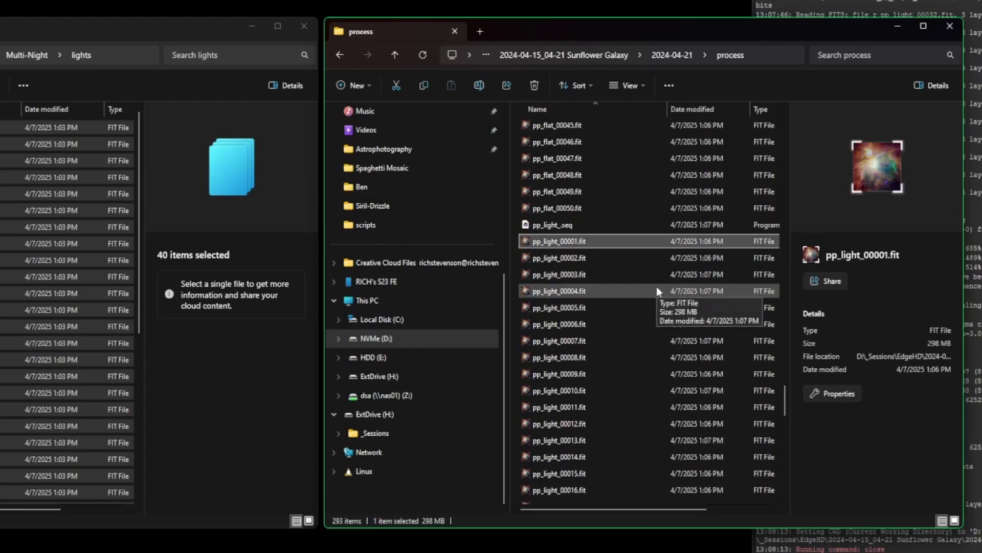
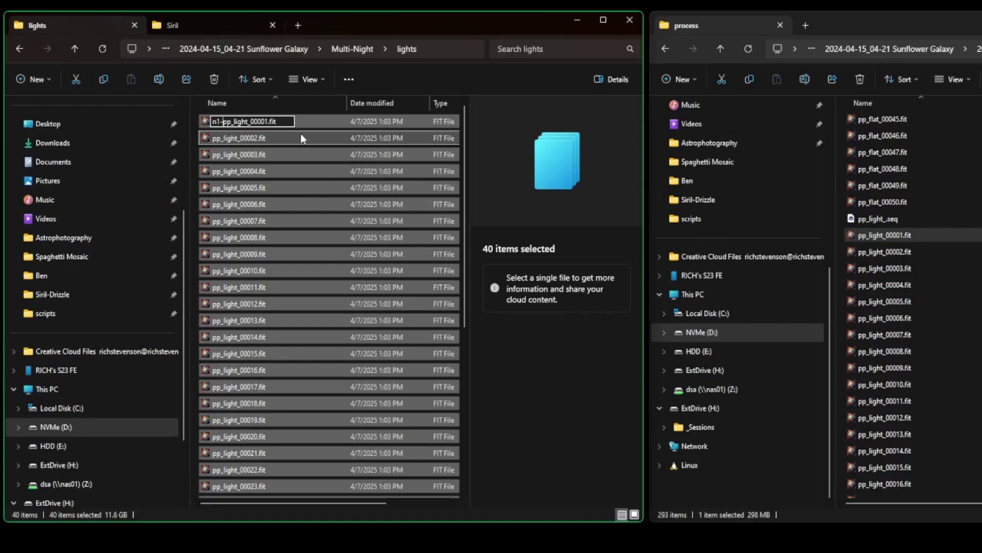
# Try batch-renaming all frames in the lights folder to n1-pp_light_00001, inspect the first few files, and undo the rename
pyautogui.press('Return')
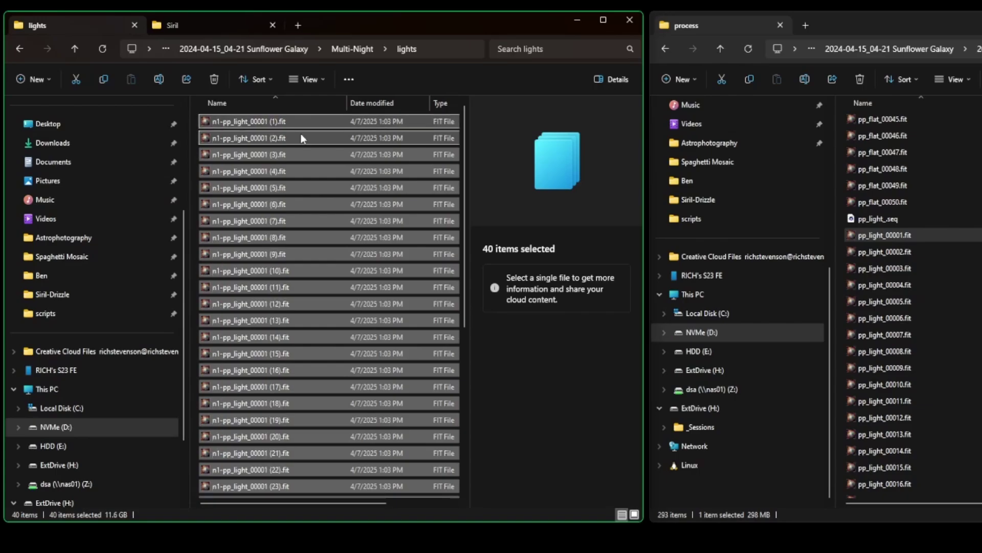
pyautogui.click(256, 124)
pyautogui.click(257, 139)
pyautogui.click(259, 155)
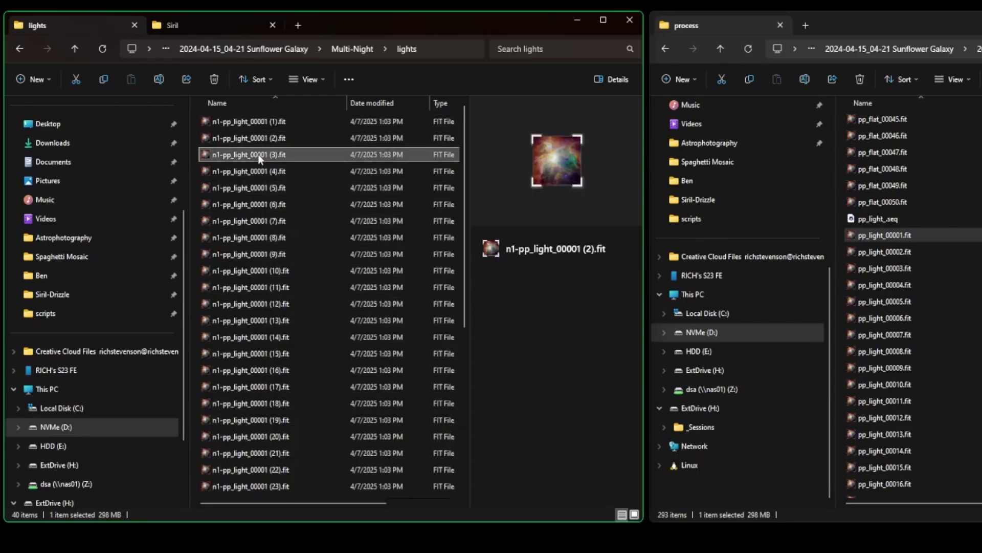
pyautogui.click(251, 174)
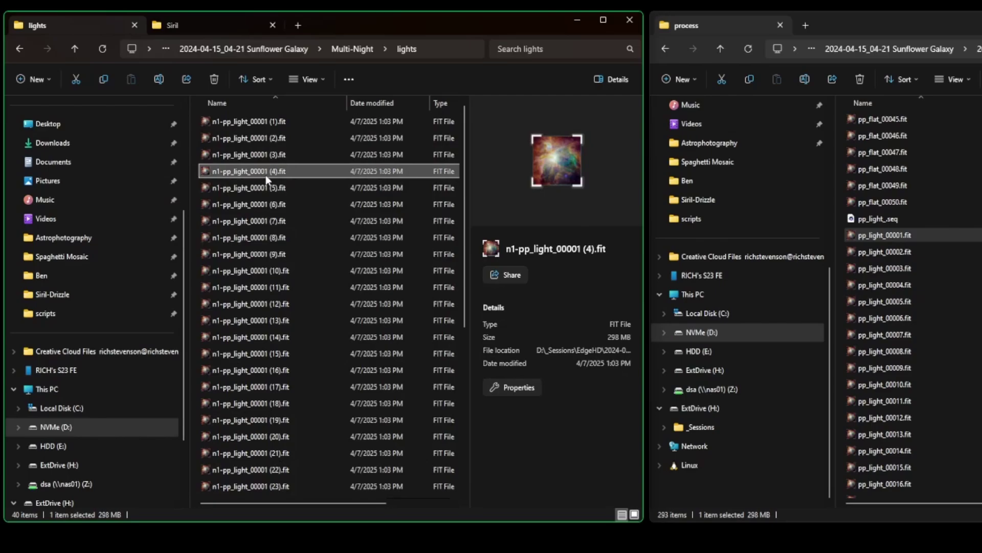
pyautogui.click(260, 188)
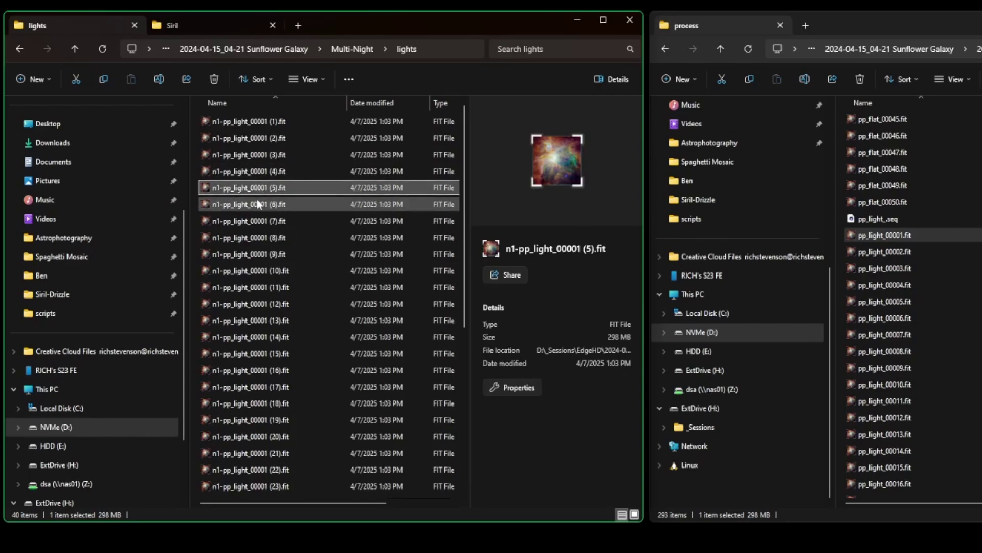
pyautogui.click(275, 124)
pyautogui.click(276, 141)
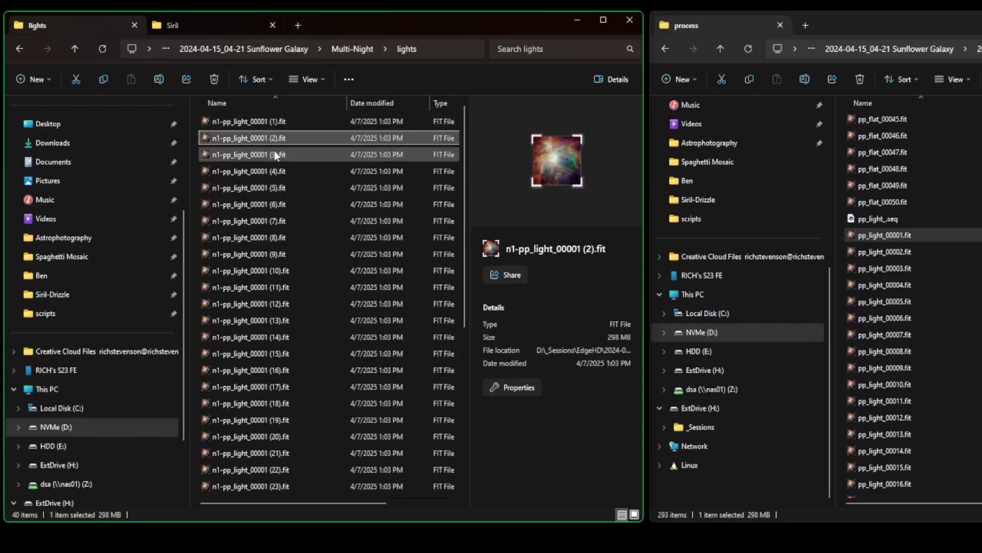
pyautogui.click(274, 153)
pyautogui.click(274, 171)
pyautogui.click(285, 190)
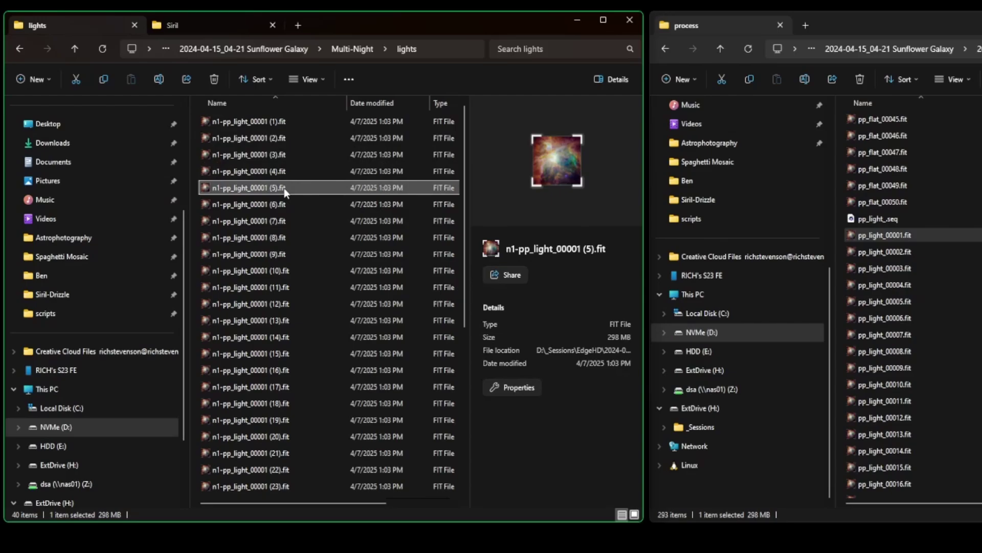
pyautogui.hotkey('ctrl', 'a')
pyautogui.click(306, 191)
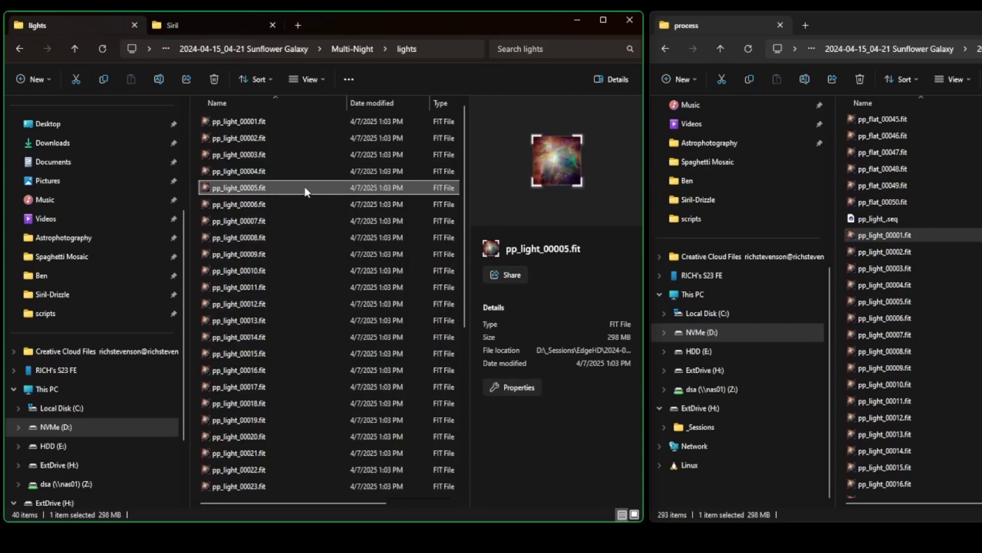
# Select all frames in the Multi-Night lights folder and batch-rename them with the base name n1
pyautogui.hotkey('ctrl', 'a')
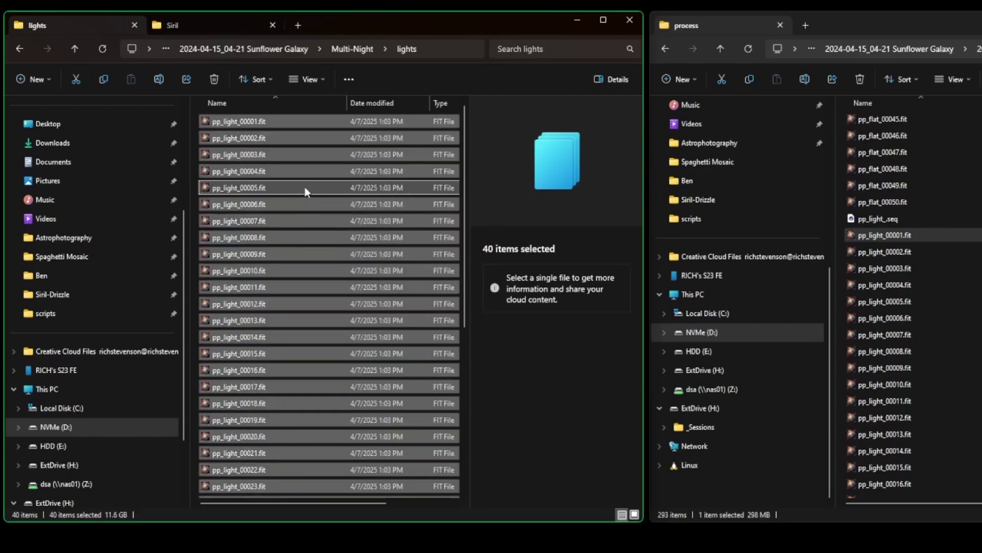
pyautogui.click(158, 82)
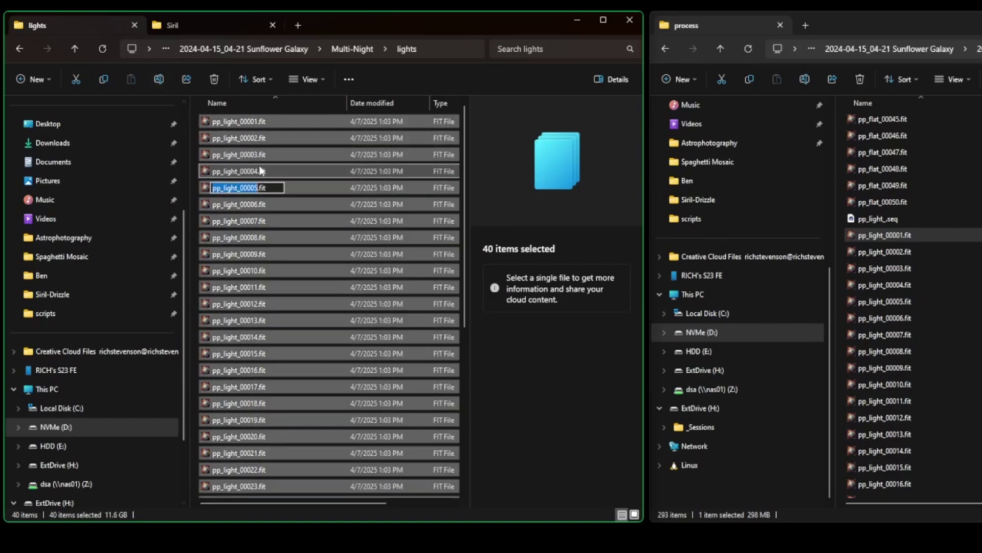
pyautogui.write('n1')
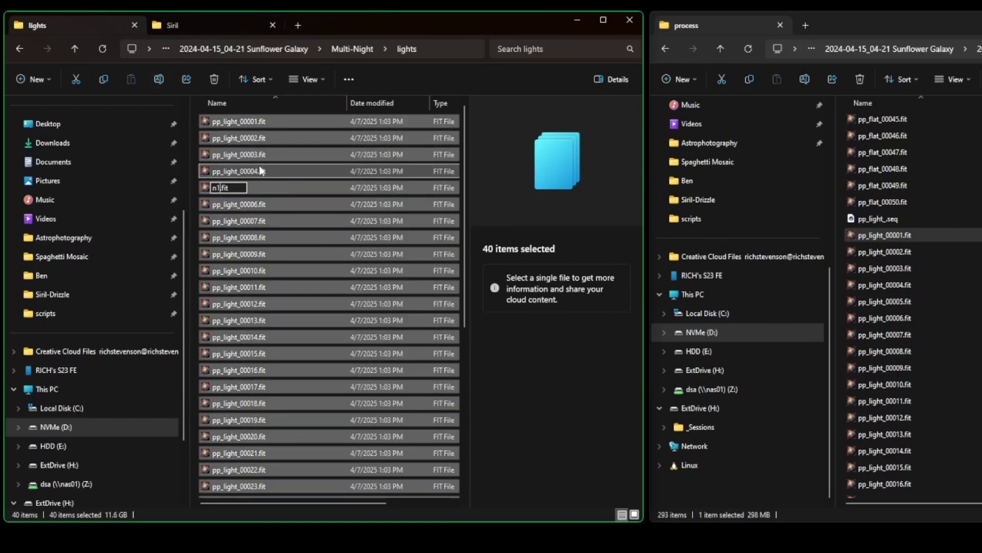
pyautogui.press('Return')
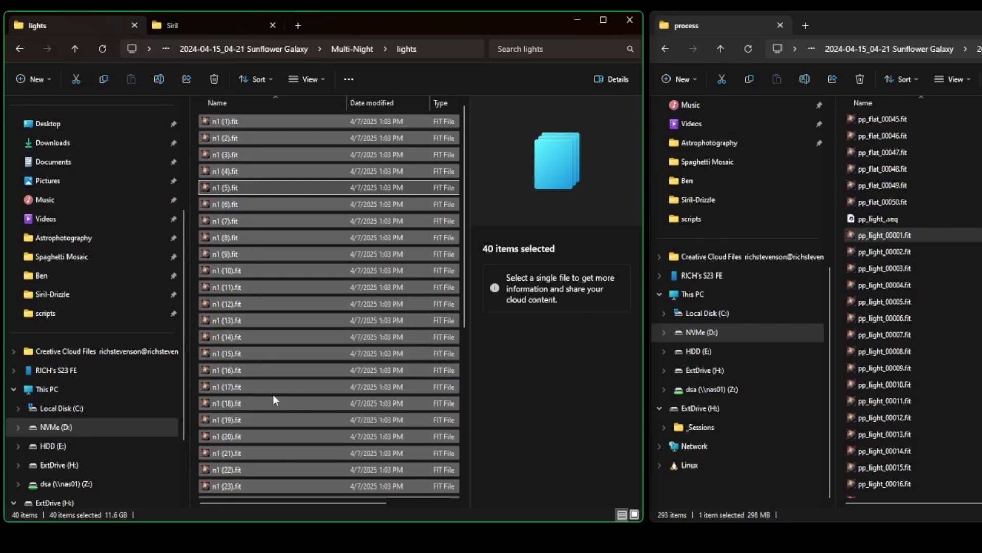
pyautogui.click(483, 357)
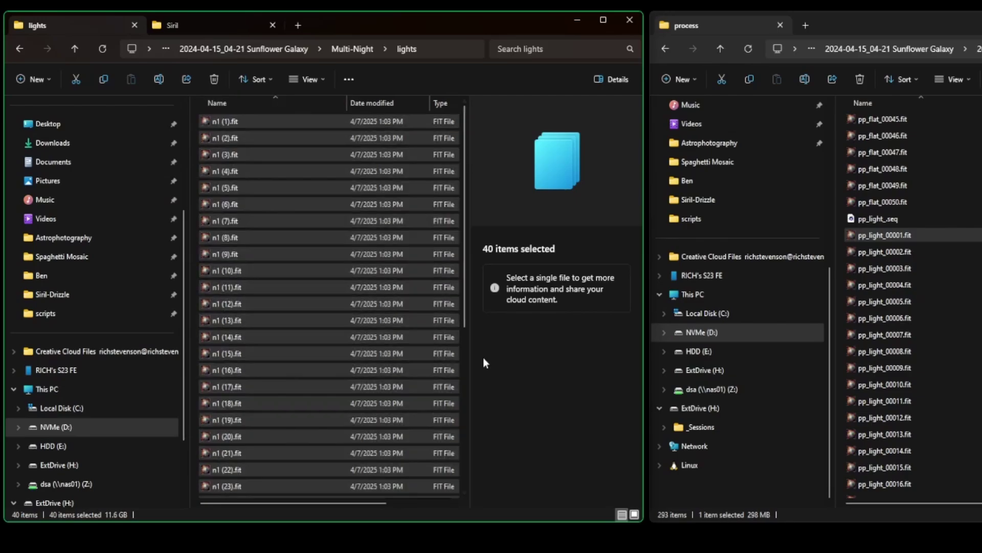
# Select pp_light_00001.fit through pp_light_00037.fit in the 2024-04-21 process folder and cut them
pyautogui.click(919, 232)
pyautogui.scroll(-10, 936, 286)
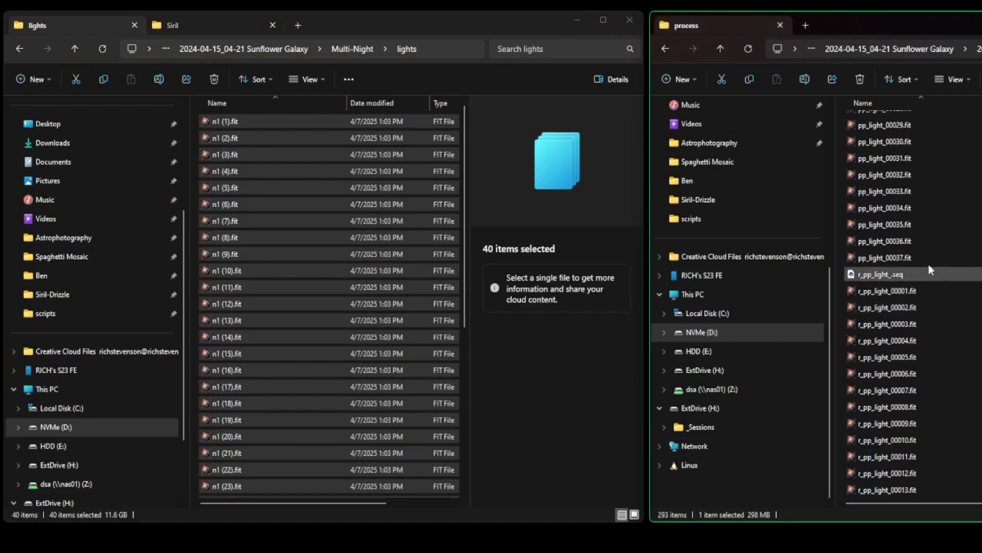
pyautogui.keyDown('shift'); pyautogui.click(923, 257); pyautogui.keyUp('shift')
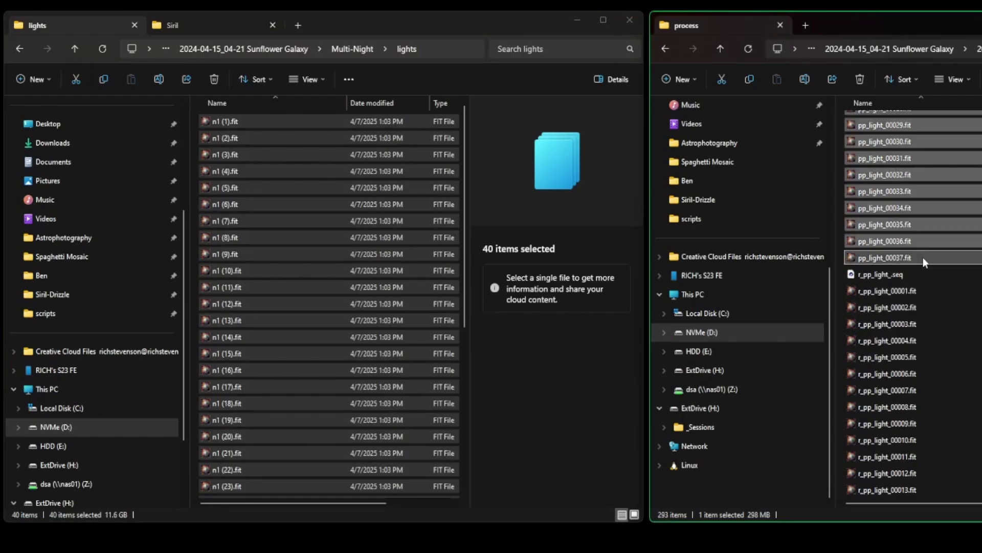
pyautogui.click(721, 78)
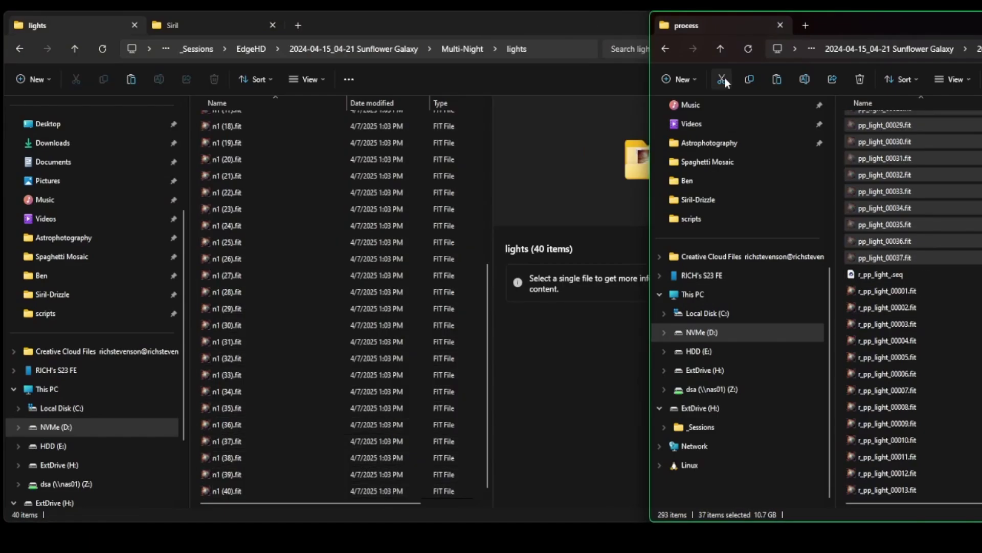
# Paste the second session's frames into the Multi-Night lights folder alongside the n1 files and look through the combined list
pyautogui.click(492, 330)
pyautogui.hotkey('ctrl', 'v')
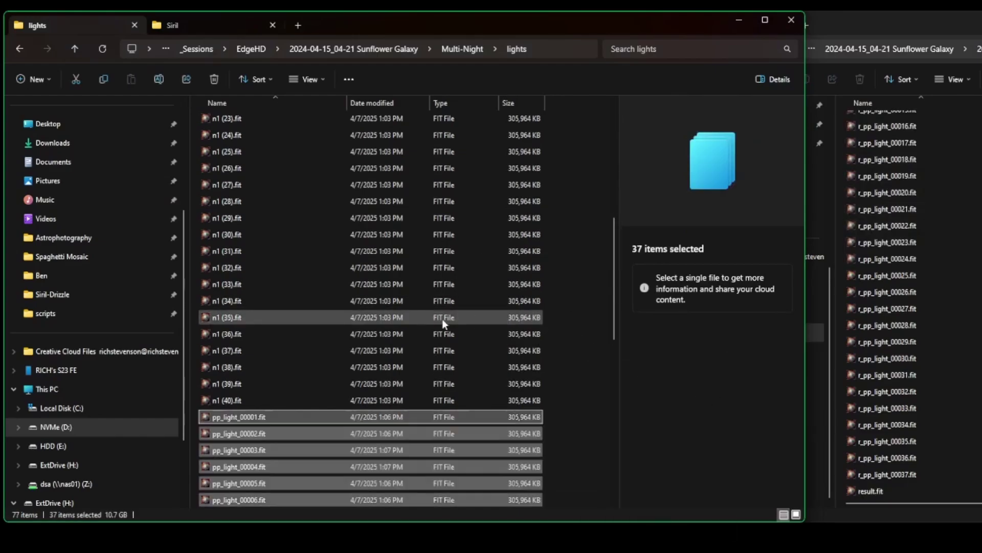
pyautogui.scroll(-7, 442, 319)
pyautogui.scroll(-1, 442, 322)
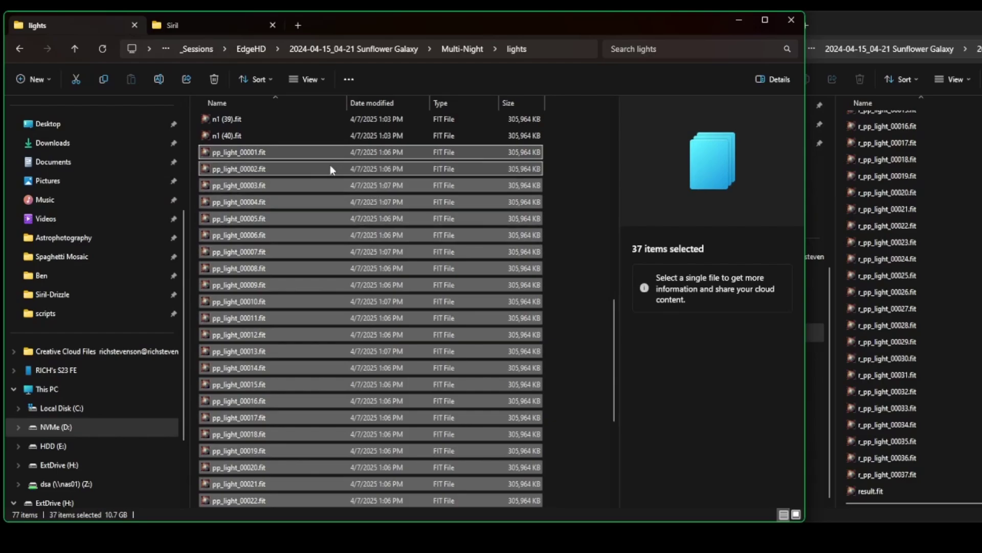
pyautogui.click(578, 409)
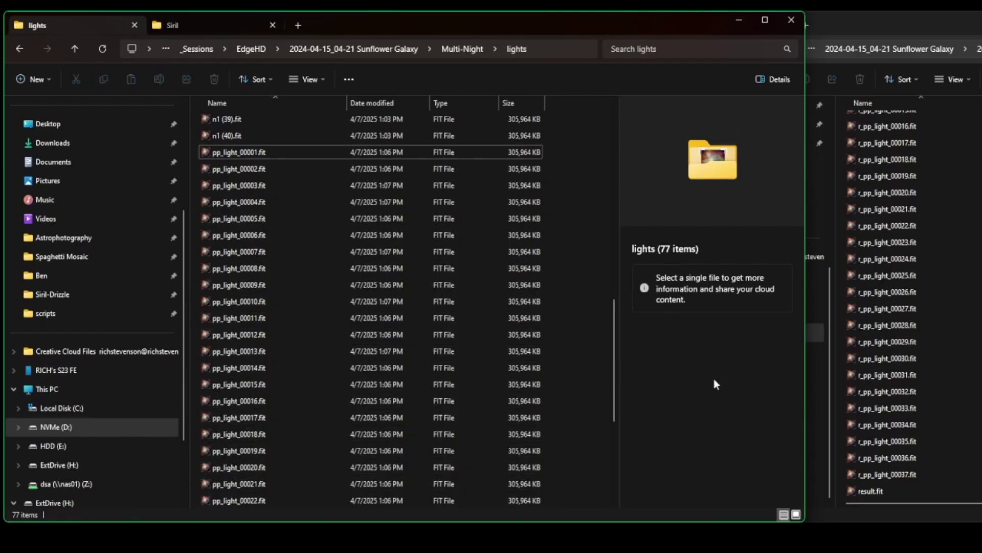
pyautogui.scroll(12, 609, 409)
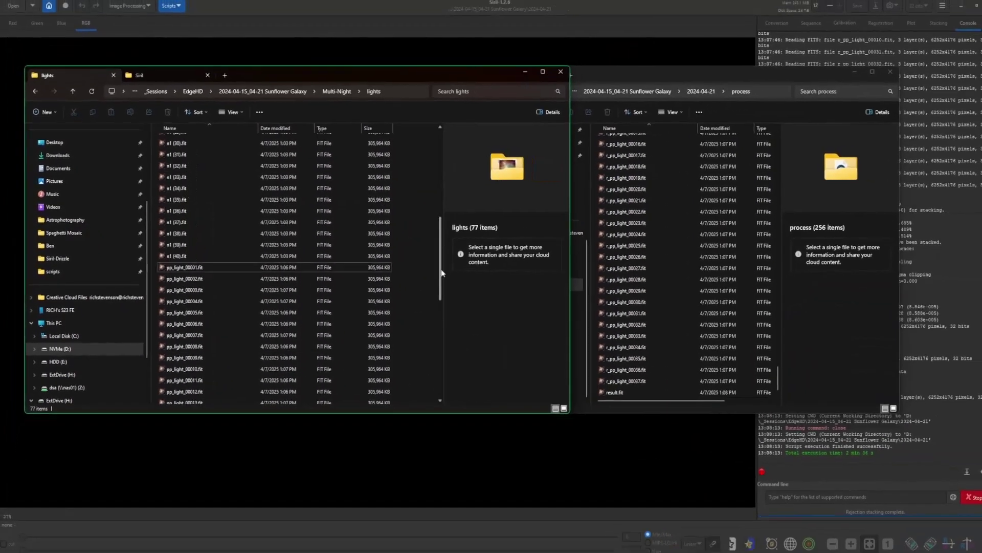
# Switch to Siril and set the working directory to the Multi-Night folder inside 2024-04-15_04-21 Sunflower Galaxy
pyautogui.click(388, 455)
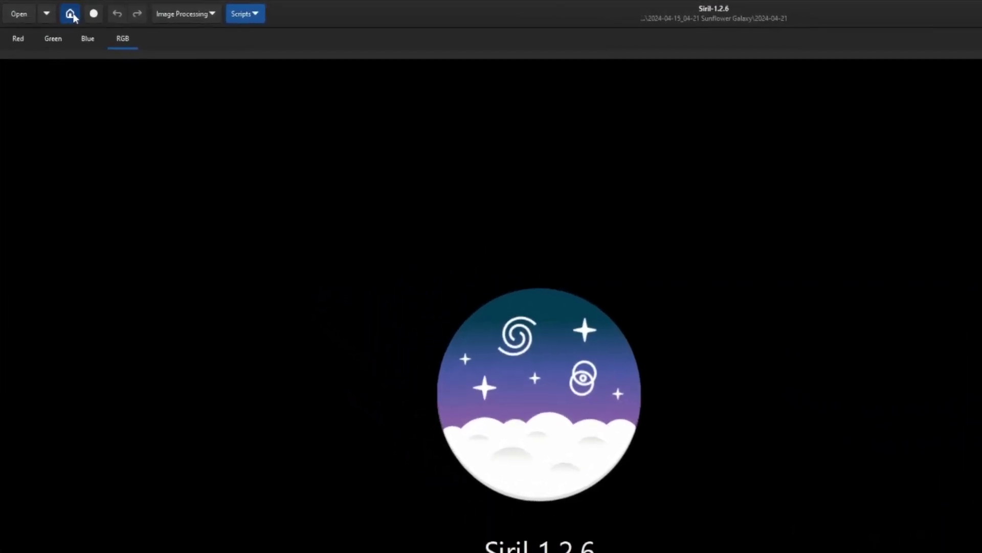
pyautogui.click(49, 9)
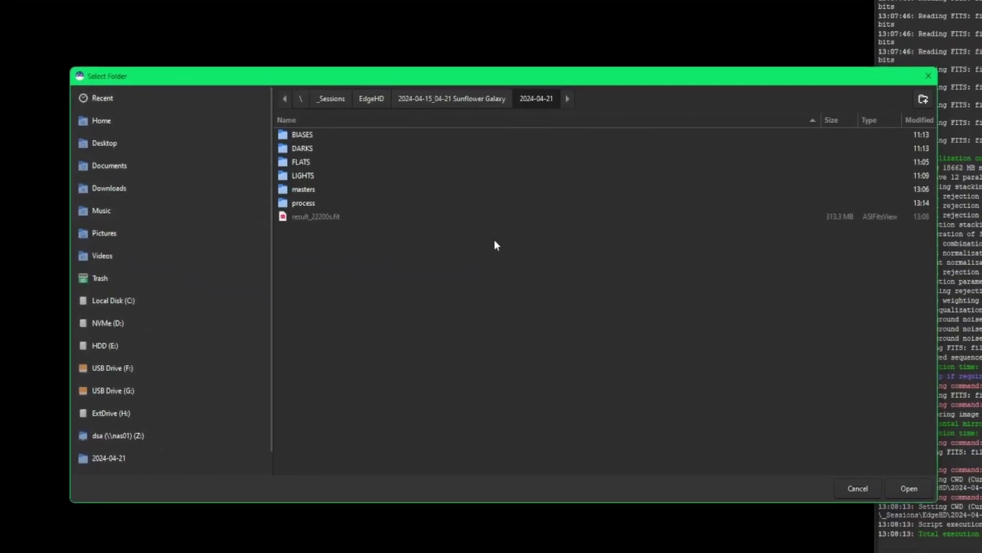
pyautogui.click(437, 99)
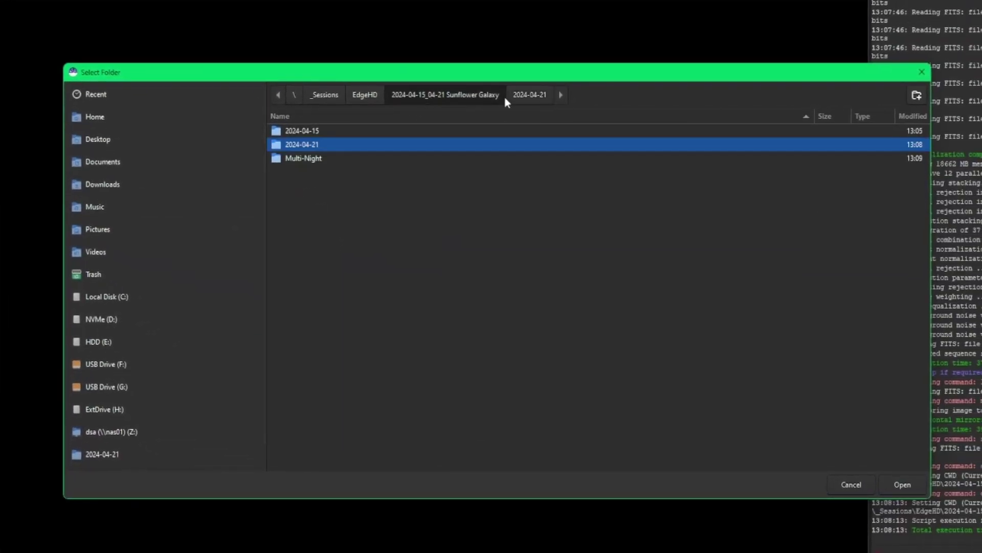
pyautogui.doubleClick(315, 160)
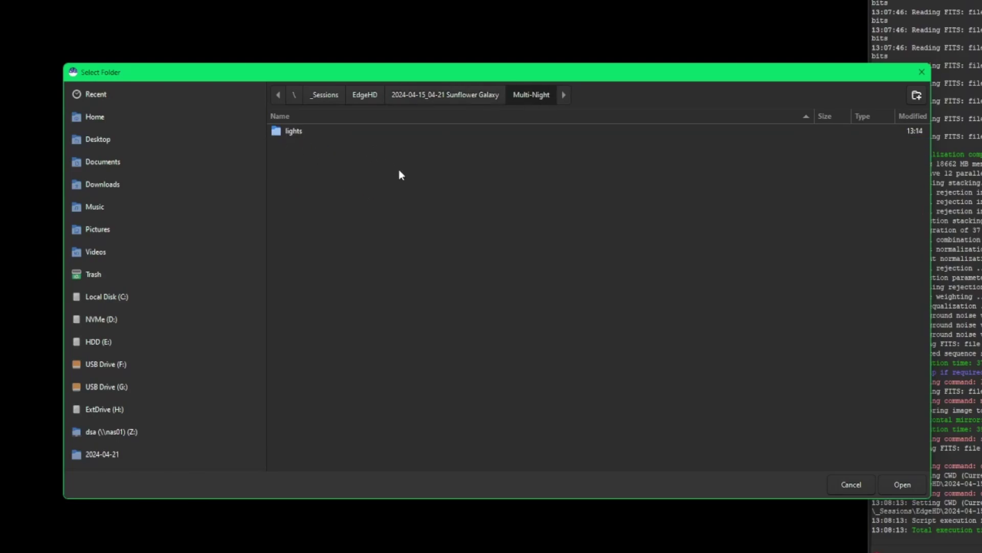
pyautogui.click(903, 484)
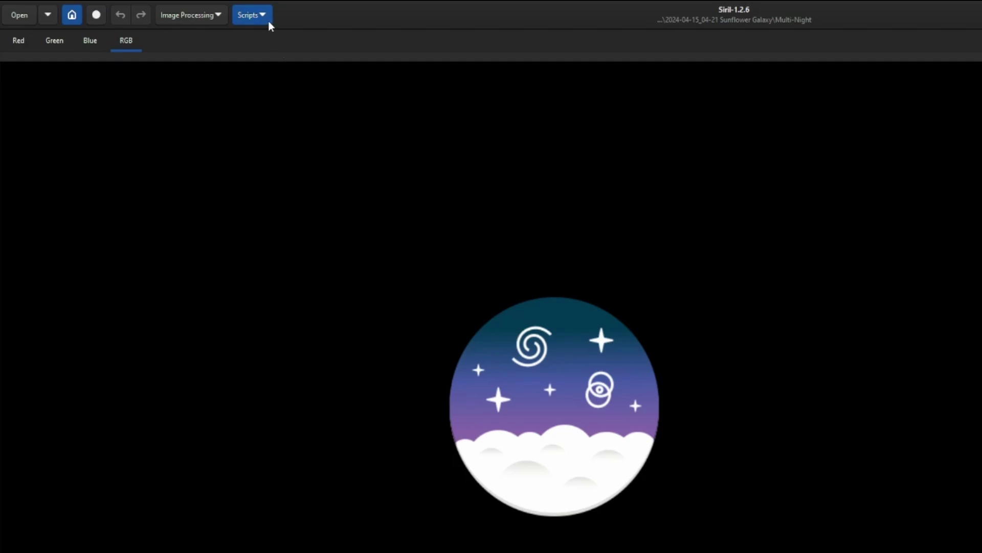
# Run the OSC_Preprocessing_WithoutDBF script on the Multi-Night lights and review its console log
pyautogui.click(268, 20)
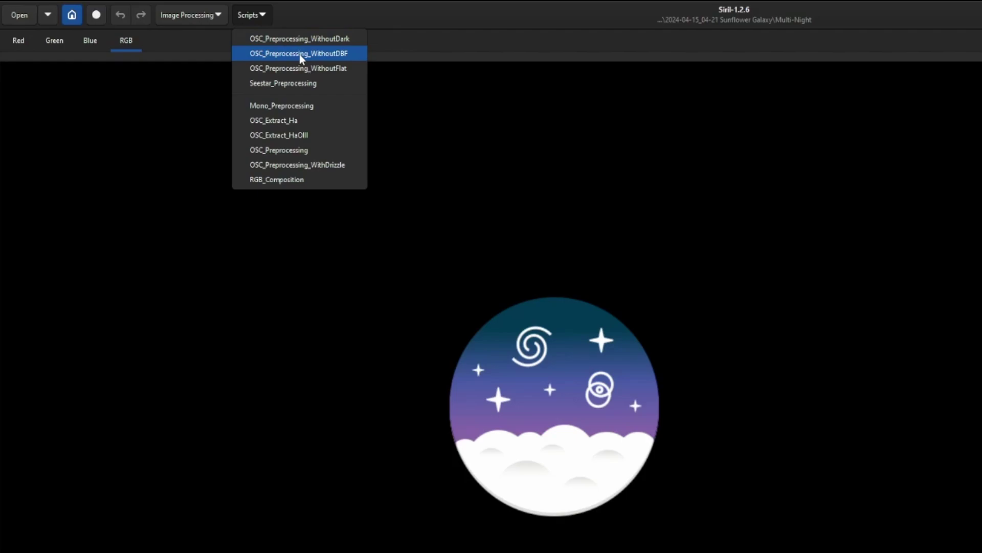
pyautogui.click(299, 55)
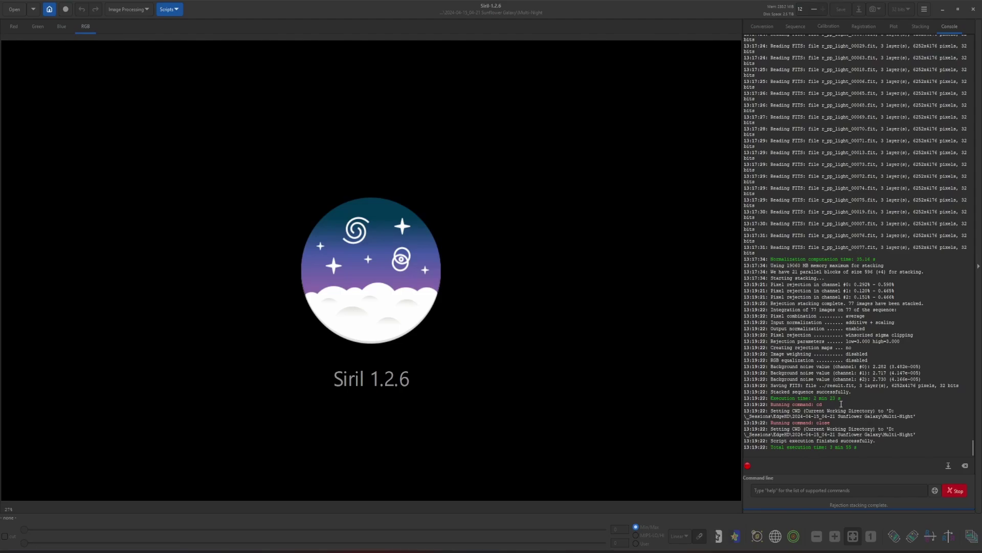
pyautogui.scroll(10, 901, 323)
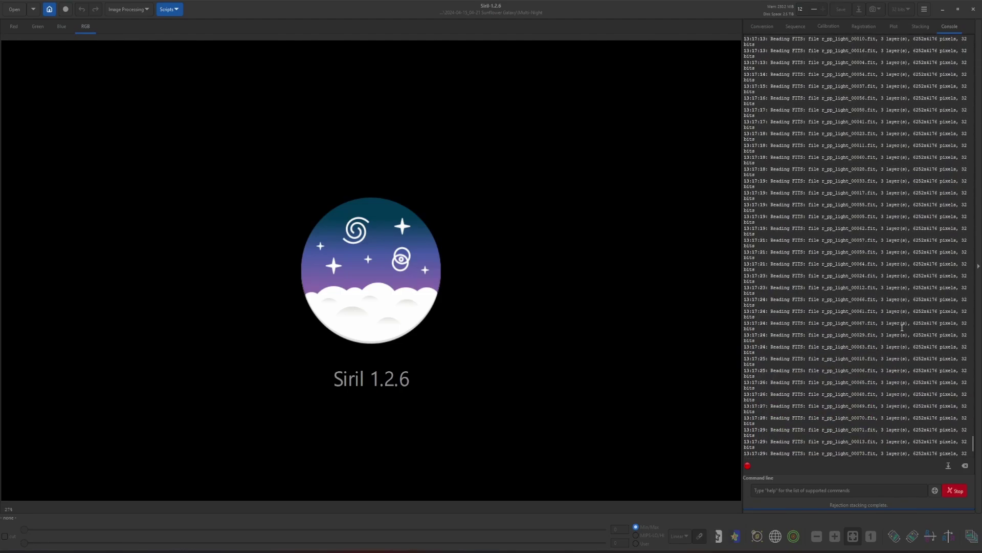
# Review the console log back to the start of the script run, examining the registration and debayering messages
pyautogui.scroll(15, 902, 327)
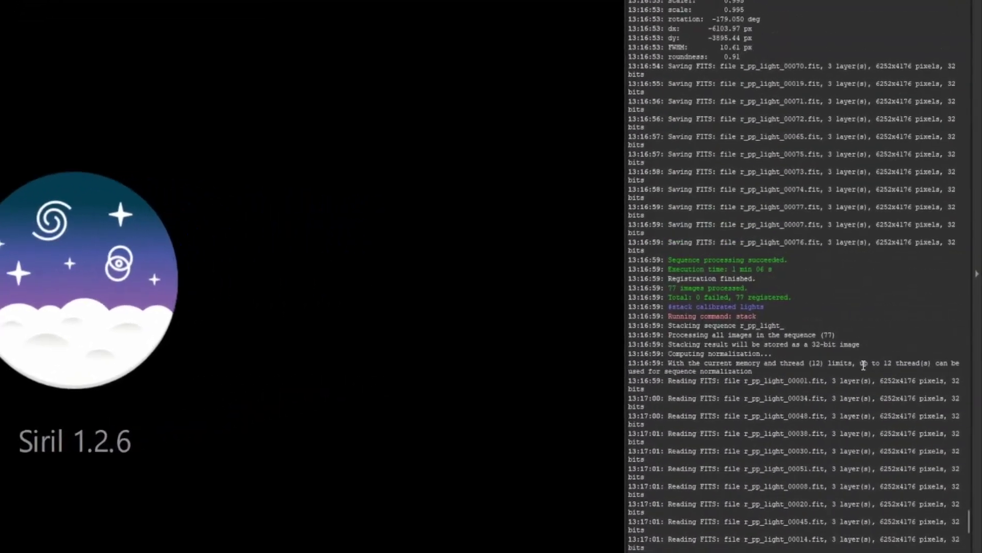
pyautogui.scroll(10, 862, 367)
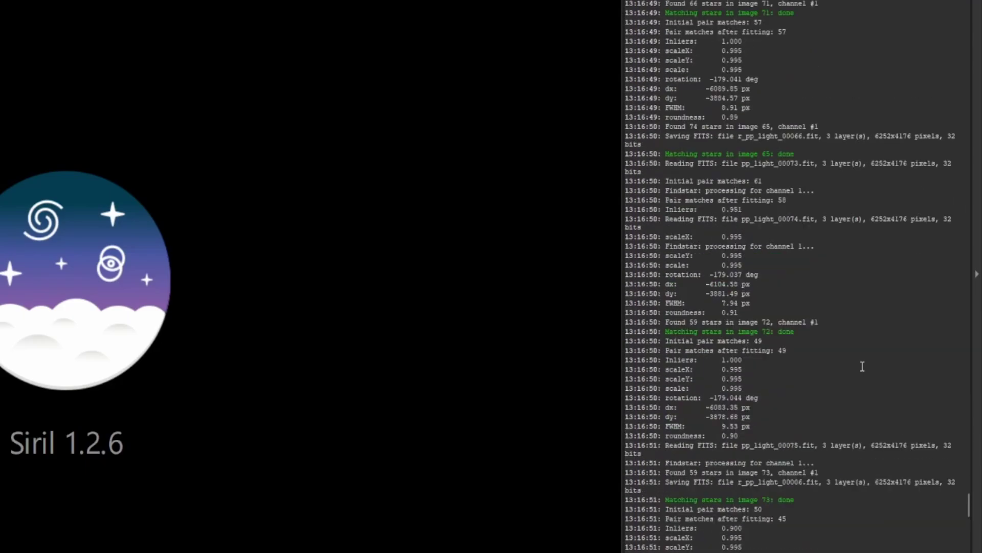
pyautogui.scroll(15, 862, 366)
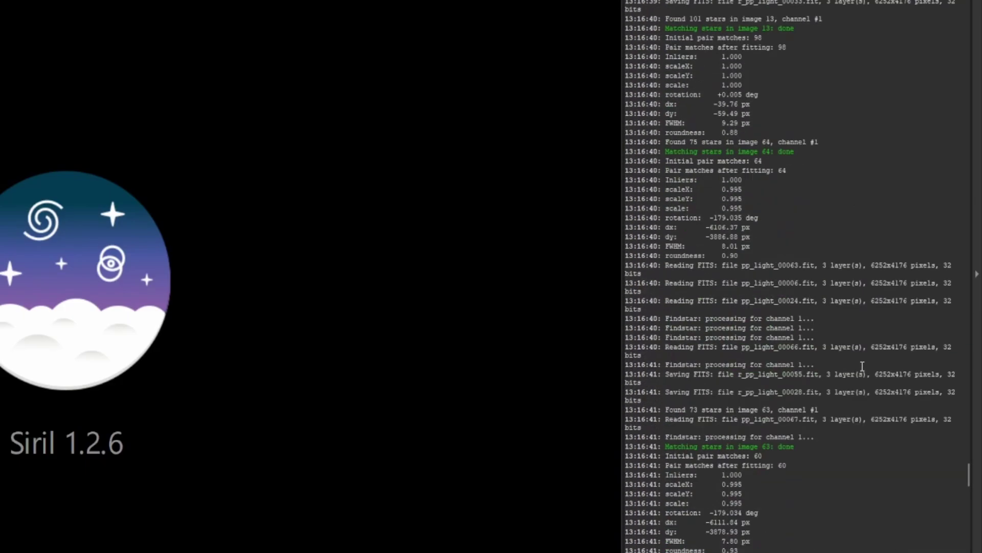
pyautogui.scroll(20, 862, 366)
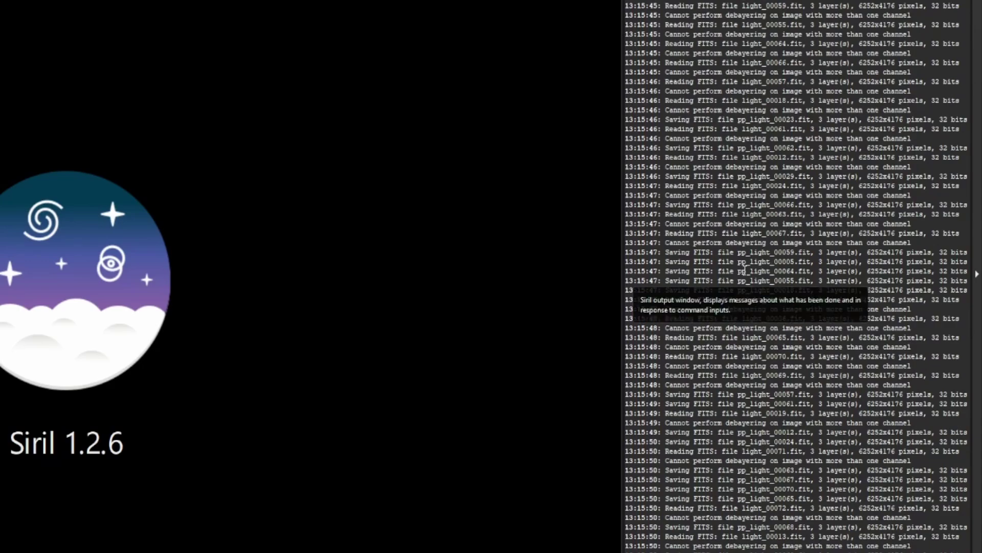
pyautogui.moveTo(930, 195); pyautogui.dragTo(665, 198)
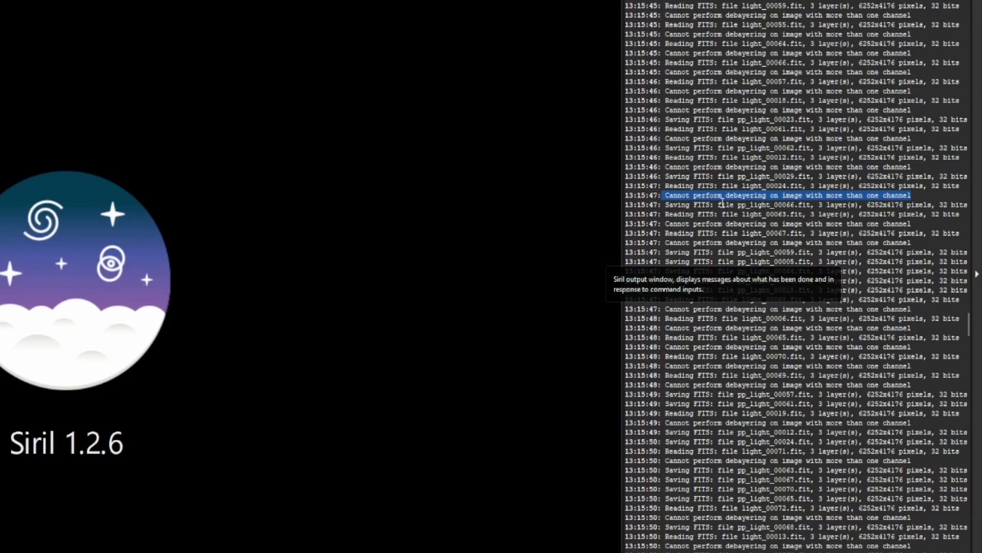
pyautogui.scroll(4, 737, 203)
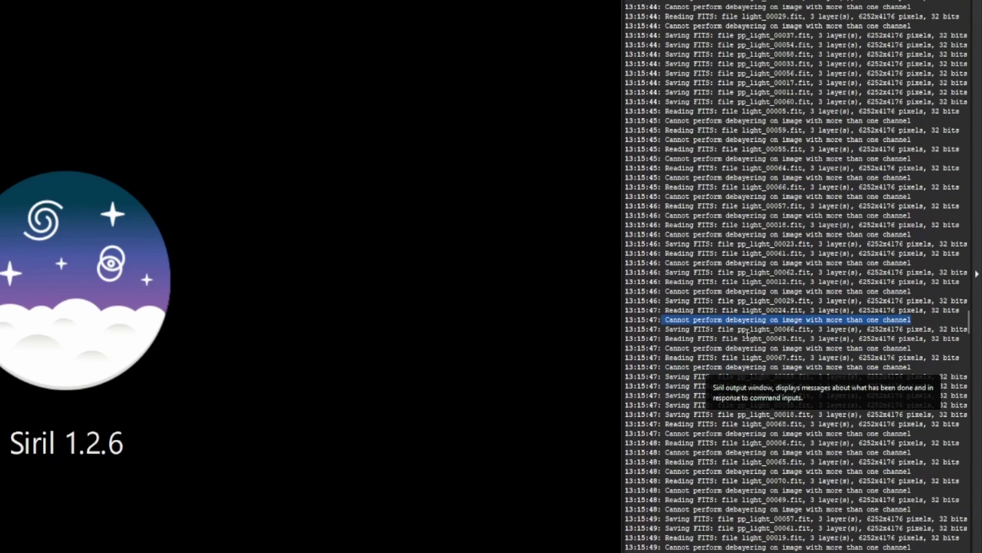
pyautogui.scroll(20, 800, 344)
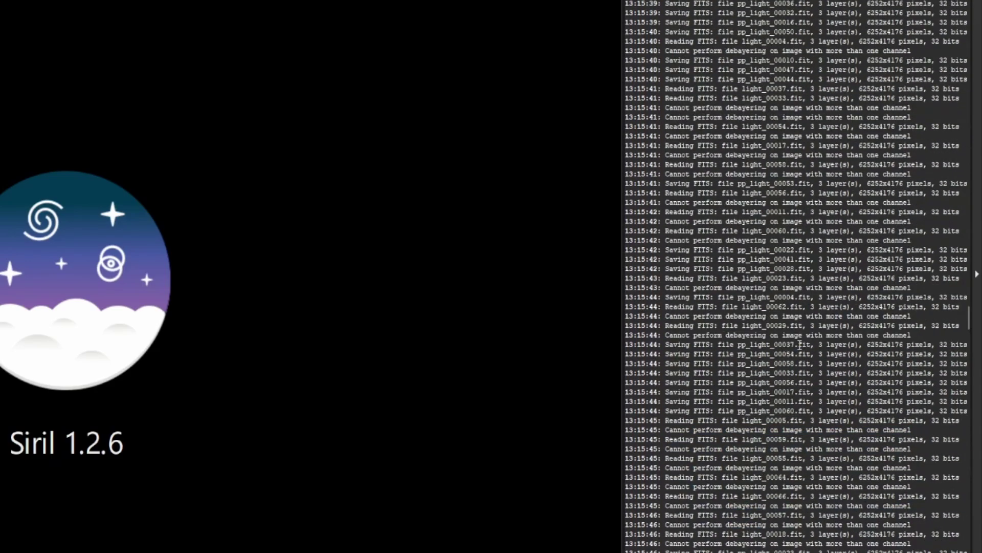
pyautogui.scroll(18, 804, 342)
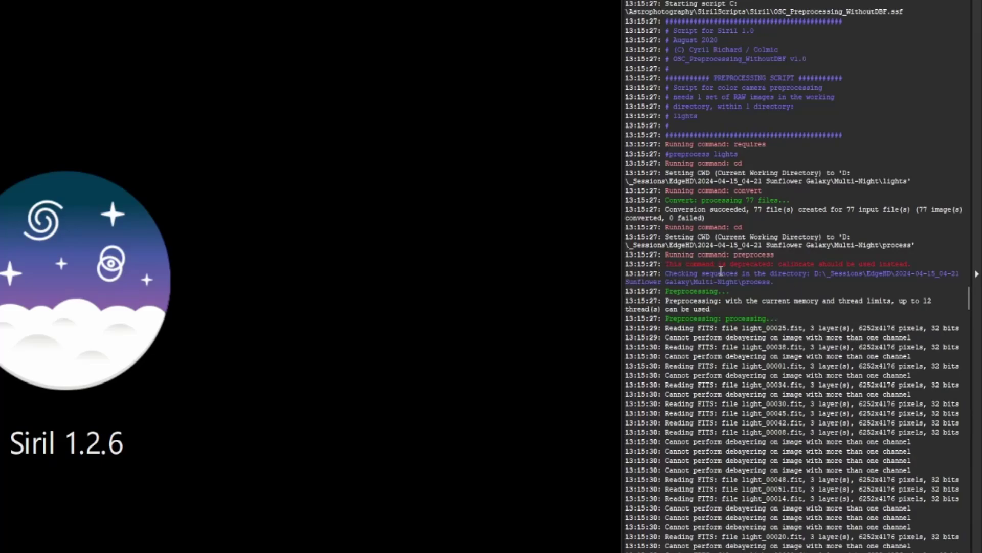
# Examine the log's preprocess command line and the deprecation notice that names calibrate
pyautogui.moveTo(777, 254); pyautogui.dragTo(815, 264)
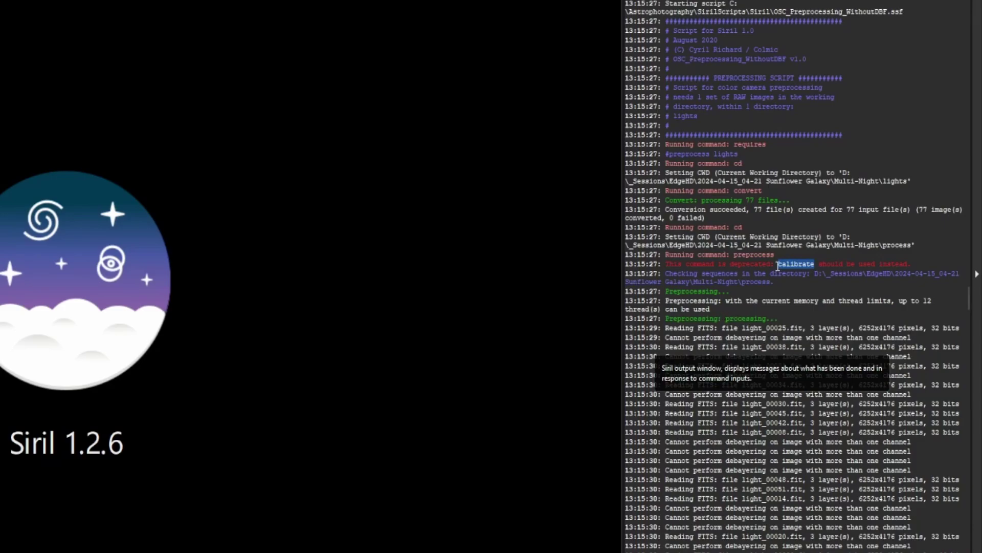
pyautogui.moveTo(776, 255); pyautogui.dragTo(733, 256)
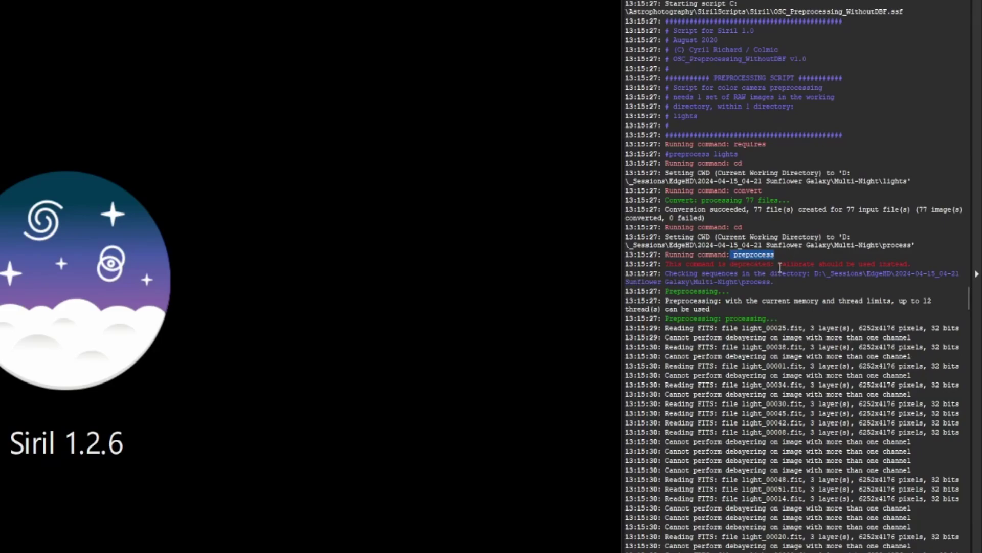
pyautogui.moveTo(779, 265); pyautogui.dragTo(817, 265)
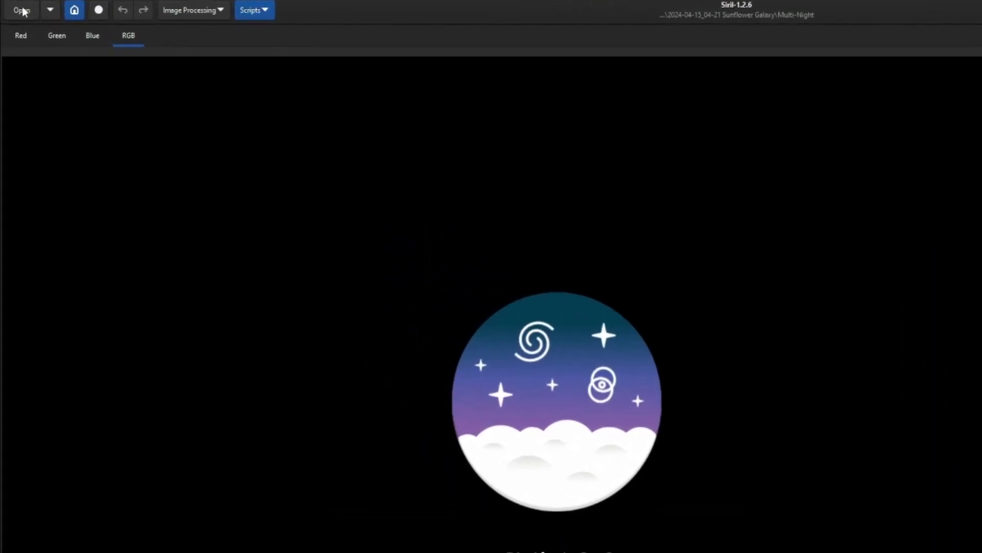
# Open the stacked result.fit from the Multi-Night folder and display it in AutoStretch mode
pyautogui.click(22, 10)
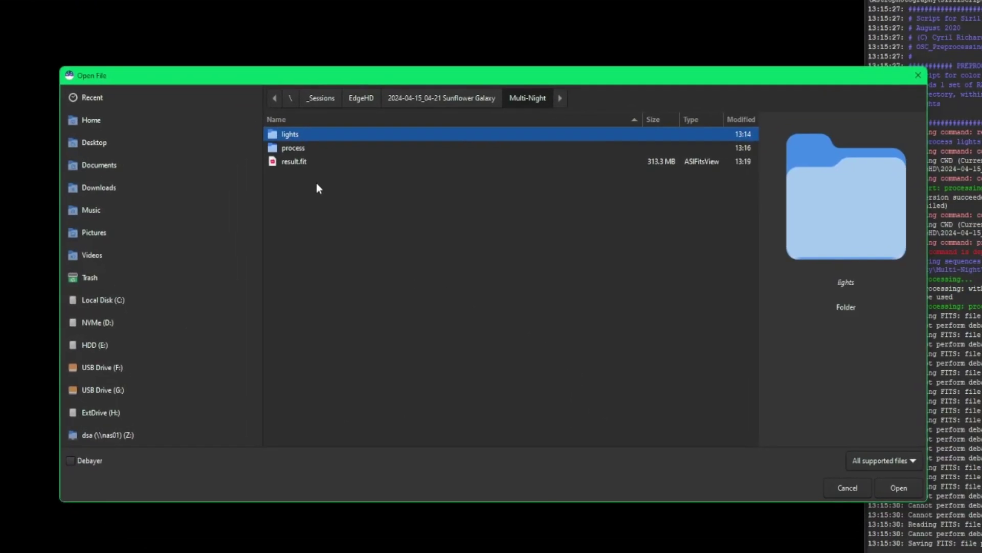
pyautogui.click(316, 161)
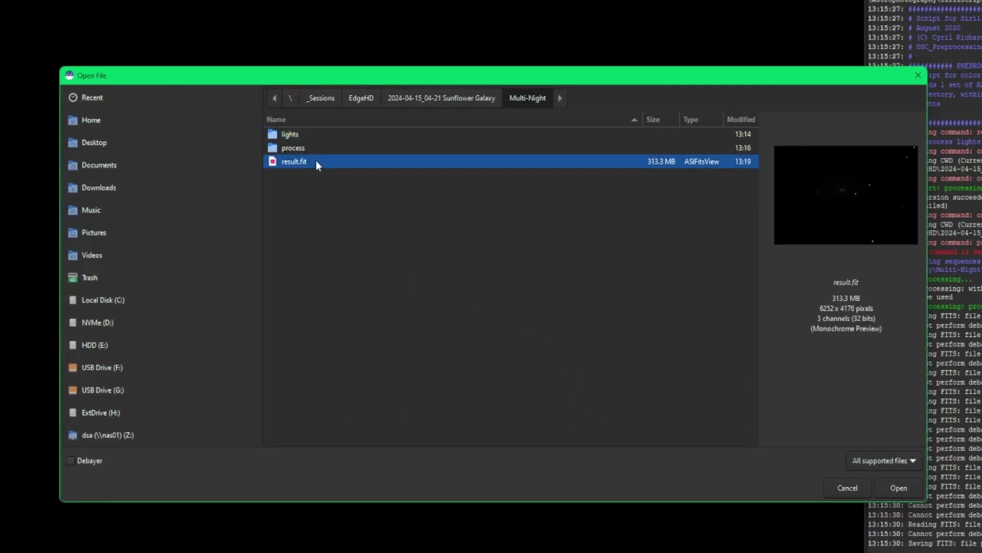
pyautogui.doubleClick(370, 162)
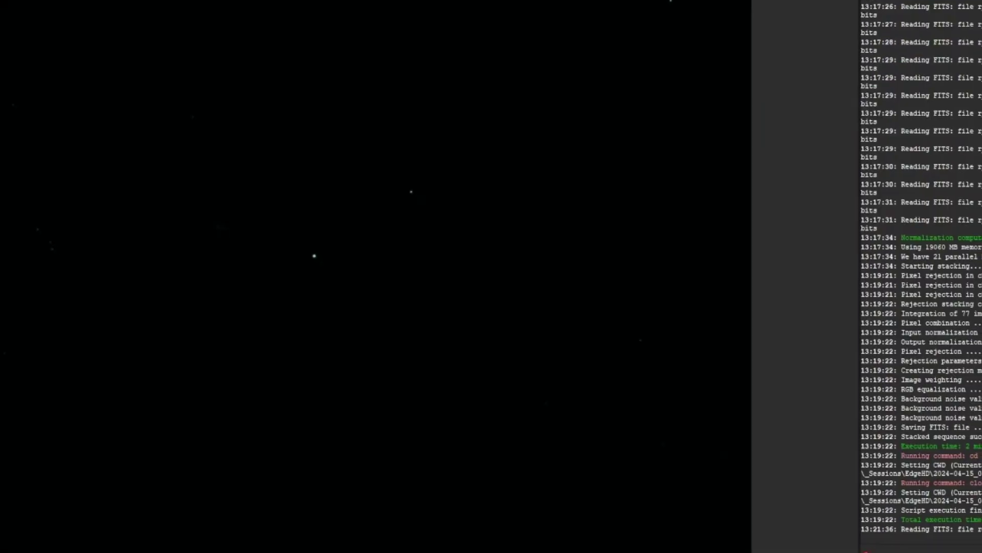
pyautogui.click(519, 523)
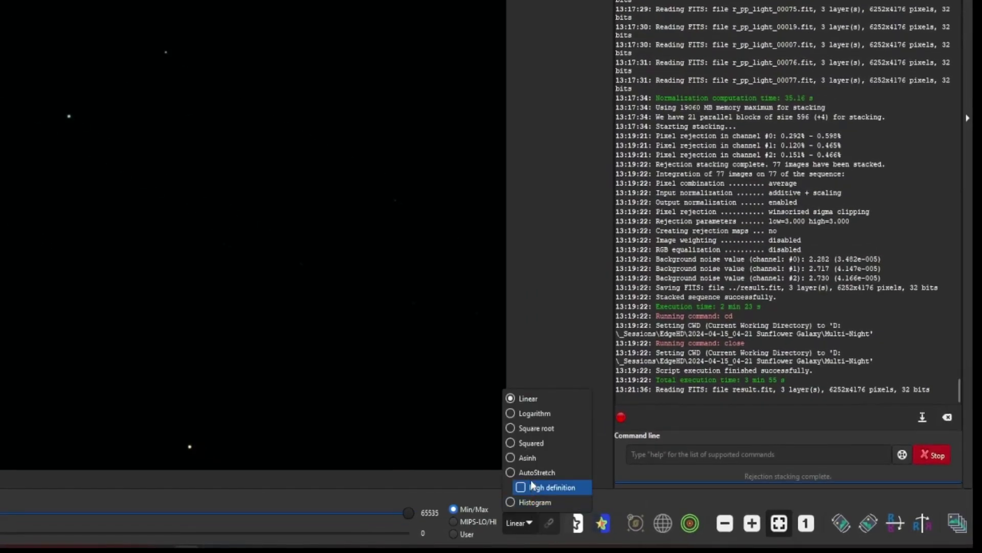
pyautogui.click(530, 472)
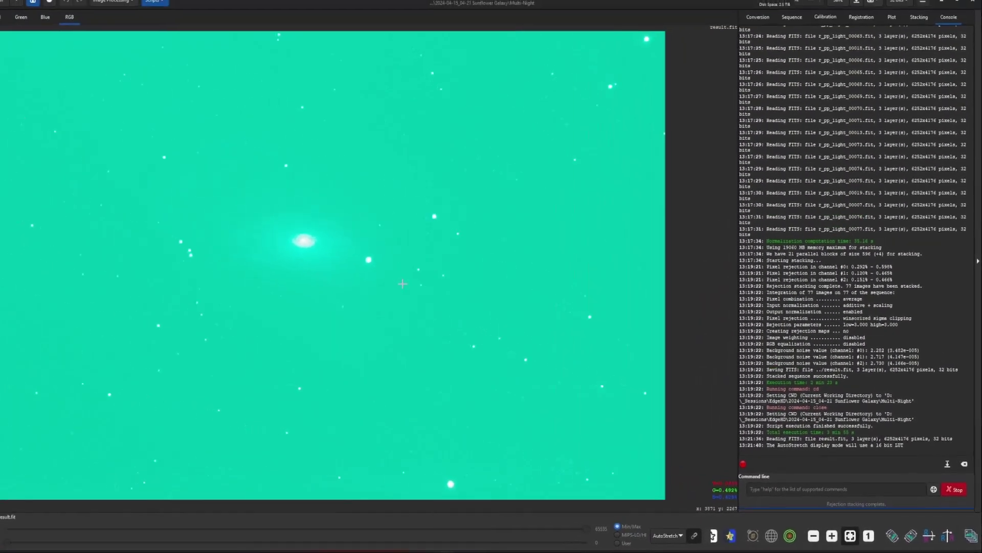
# Using the Histogram display, crop off the stacking edges to about 5750 × 3580 px and return the display to AutoStretch
pyautogui.click(661, 536)
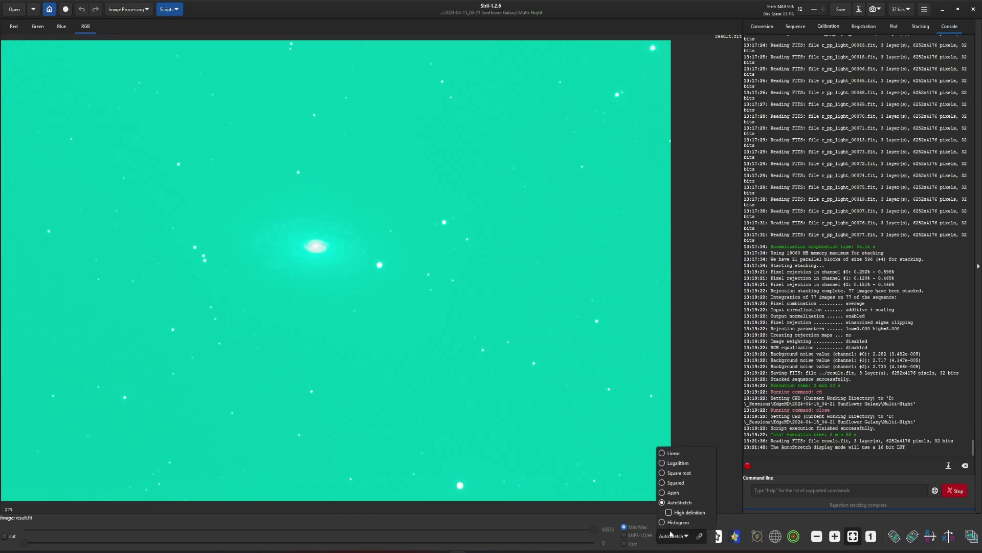
pyautogui.click(673, 524)
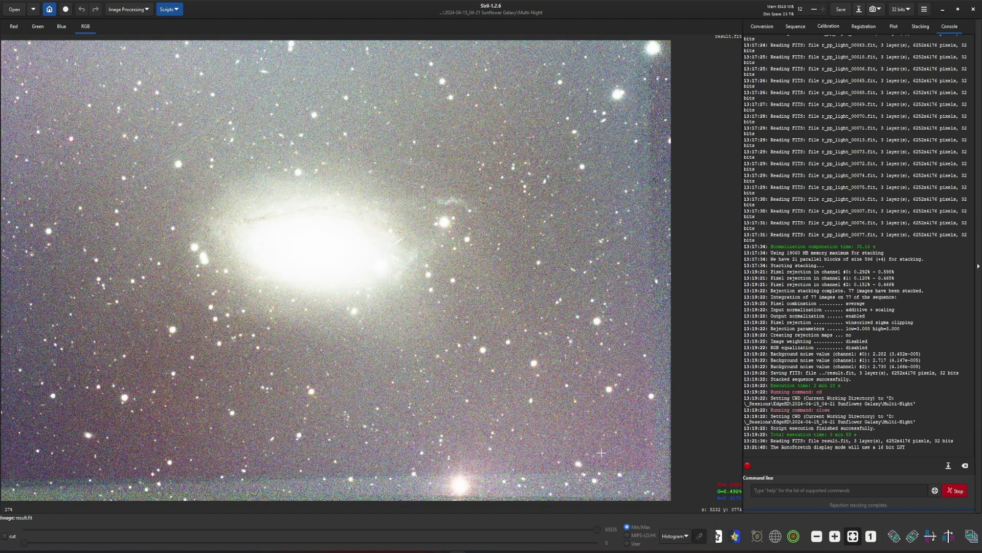
pyautogui.moveTo(21, 59); pyautogui.dragTo(638, 453)
pyautogui.rightClick(537, 339)
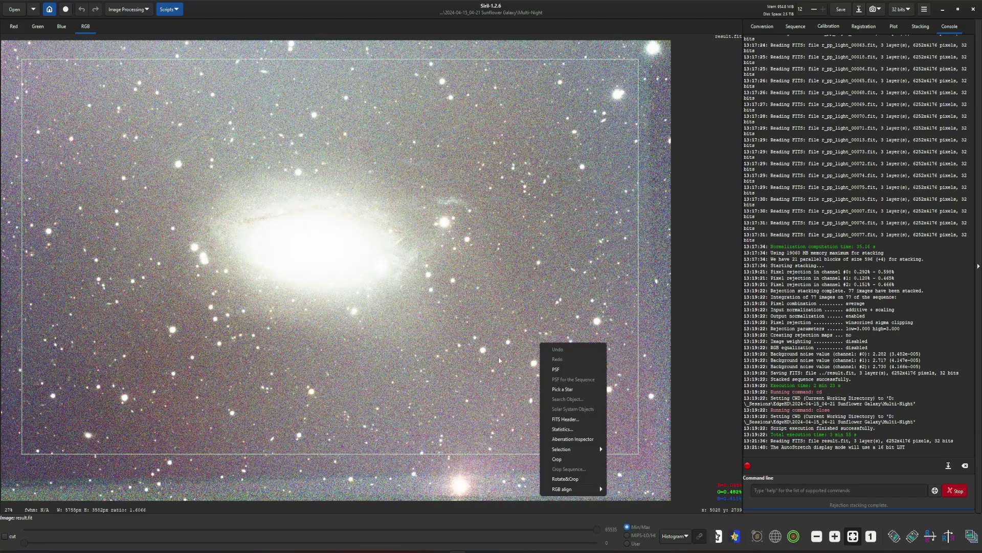
pyautogui.click(561, 459)
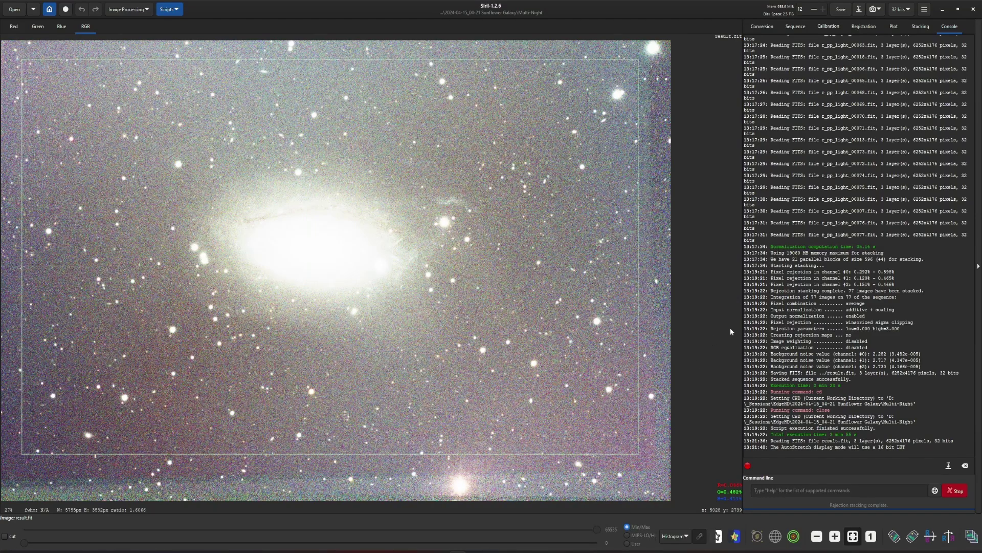
pyautogui.click(669, 536)
pyautogui.click(677, 507)
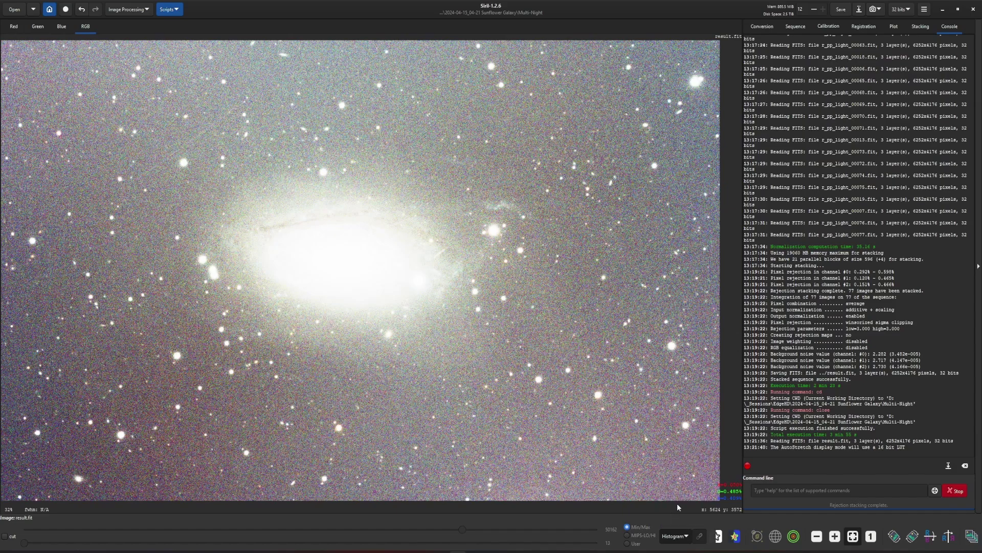
# Run Background Extraction with generated samples, the RBF method and Subtraction correction, and apply the computed background
pyautogui.click(128, 9)
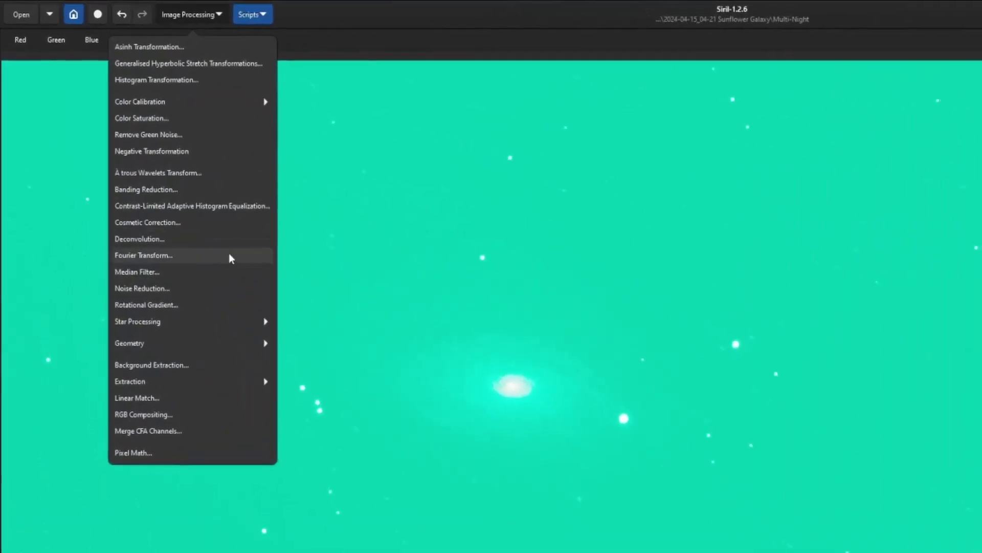
pyautogui.click(220, 364)
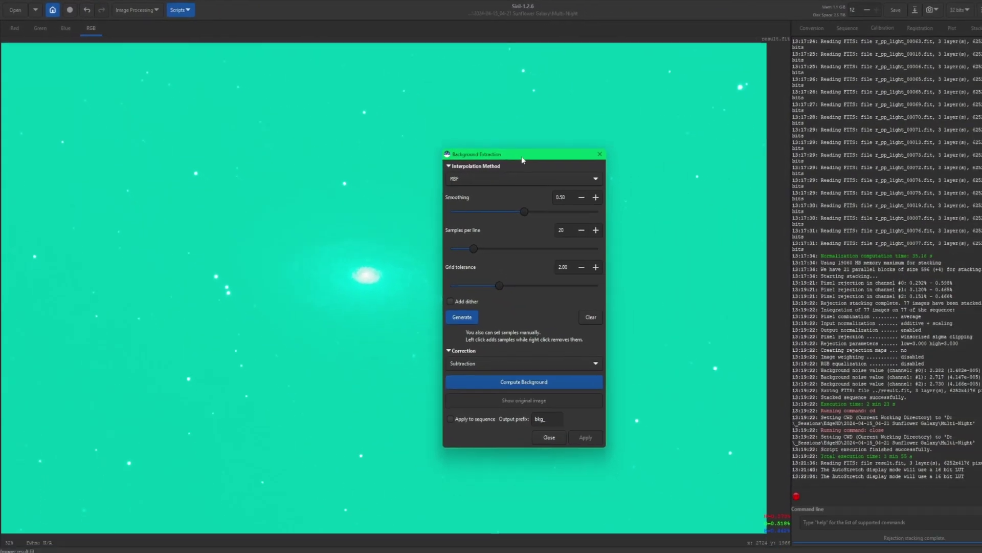
pyautogui.moveTo(753, 218); pyautogui.dragTo(981, 190)
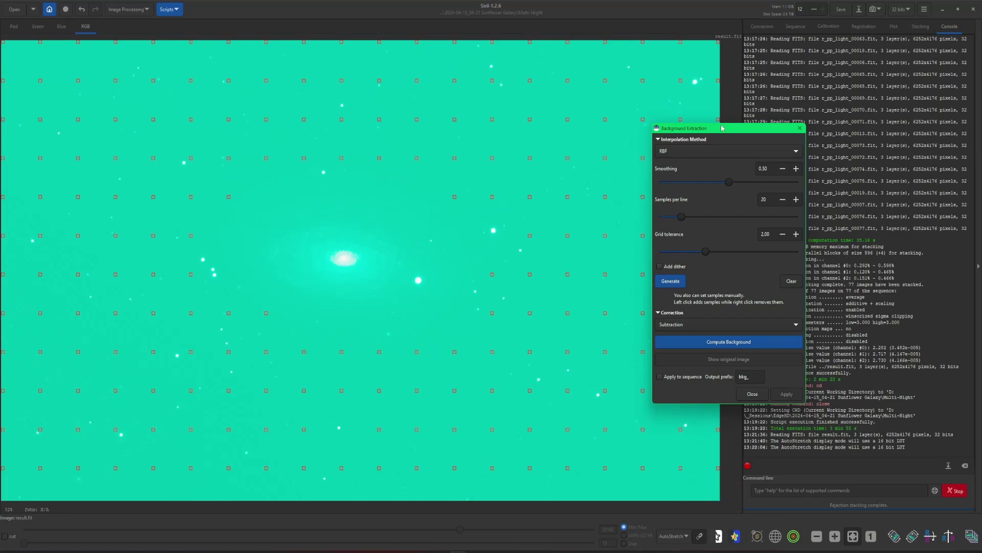
pyautogui.moveTo(722, 127); pyautogui.dragTo(810, 115)
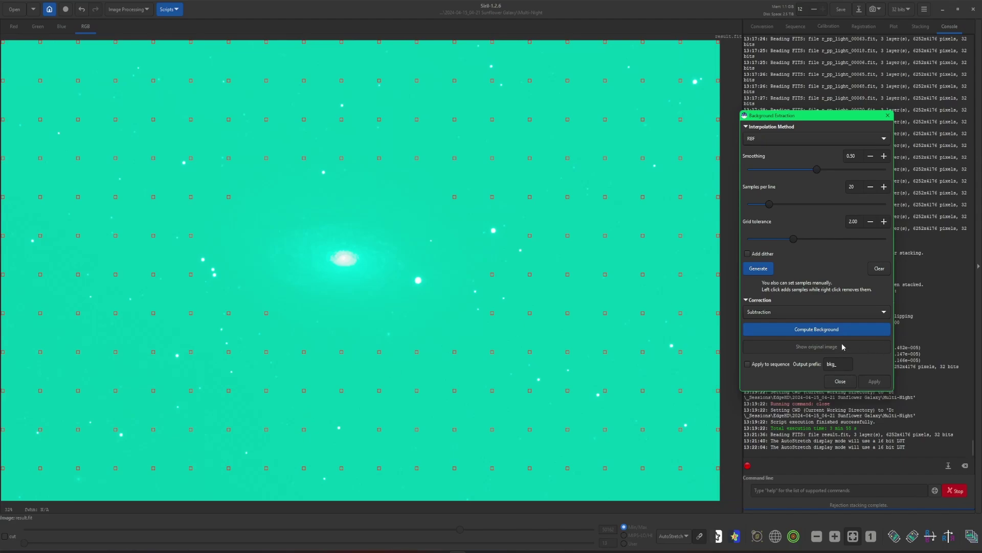
pyautogui.click(815, 331)
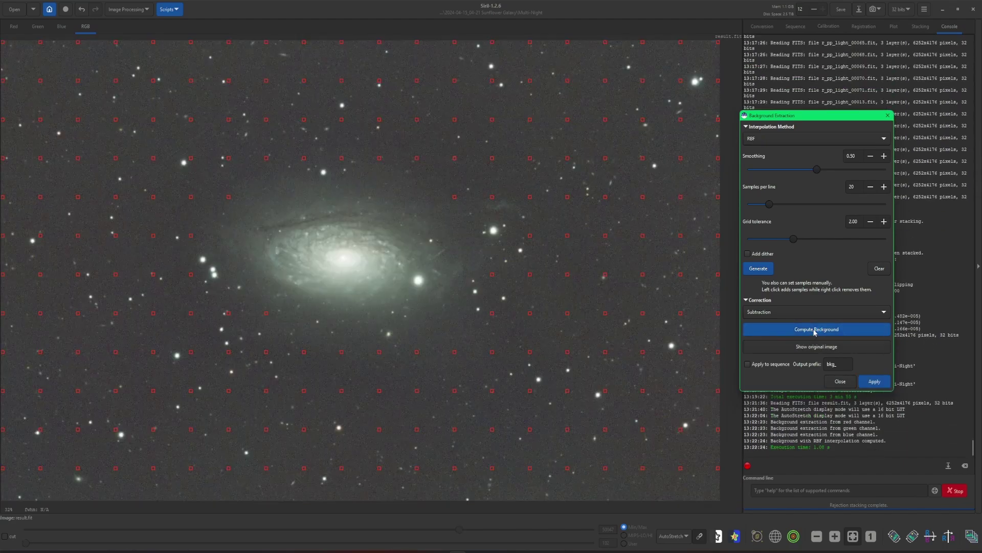
pyautogui.click(865, 382)
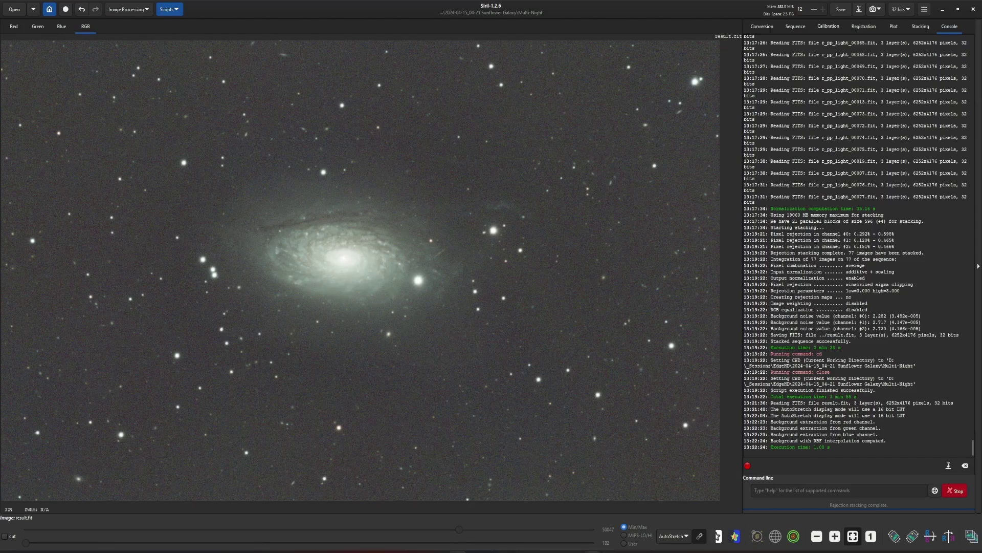
# Switch to File Explorer and copy OSC_Preprocessing.ssf from the scripts folder in C:\Program Files\SiriL
pyautogui.click(592, 549)
pyautogui.click(562, 519)
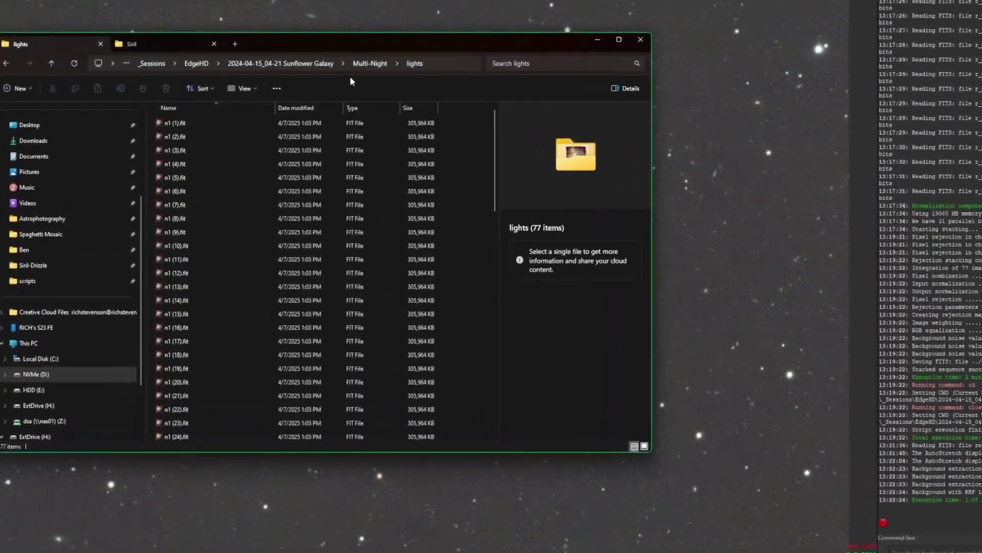
pyautogui.click(259, 348)
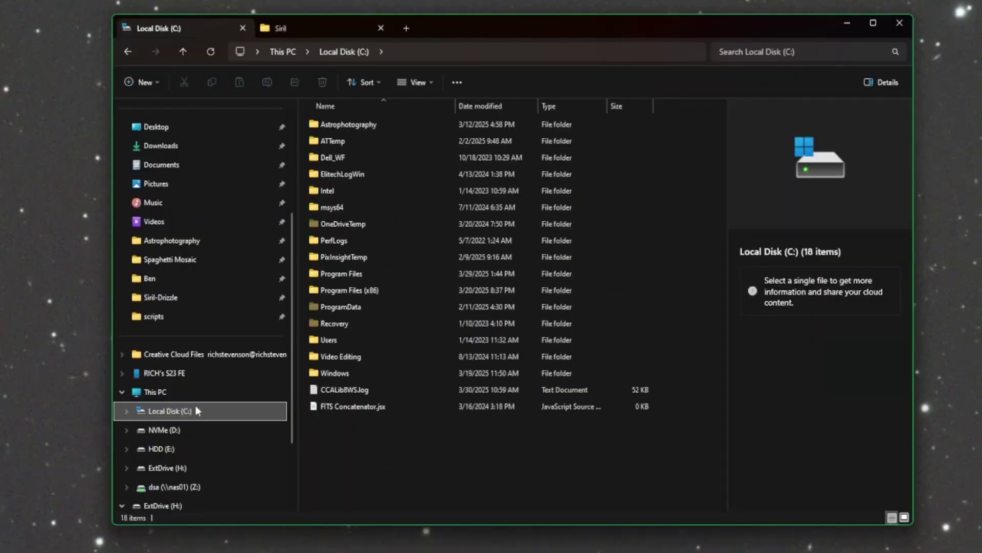
pyautogui.doubleClick(364, 273)
pyautogui.scroll(-3, 400, 346)
pyautogui.scroll(-5, 401, 346)
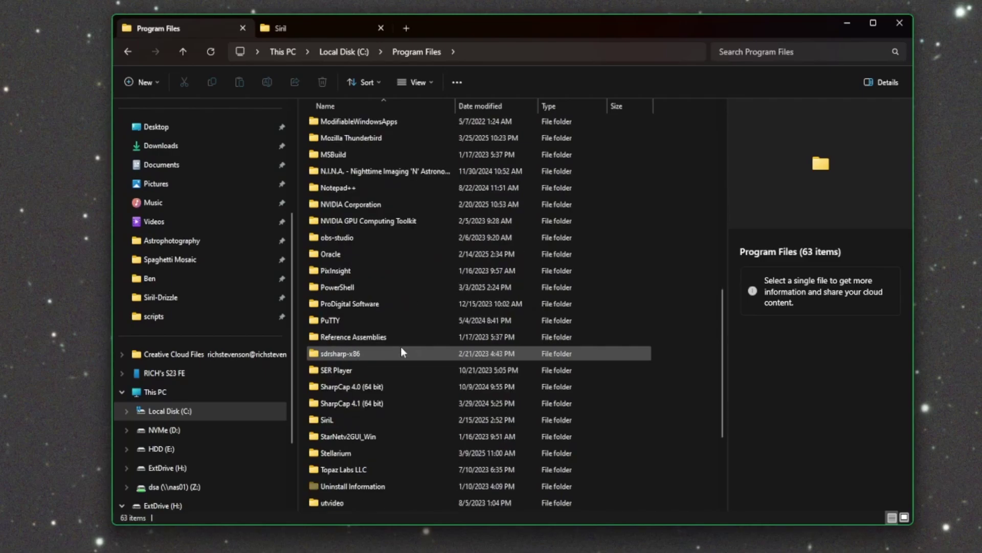
pyautogui.doubleClick(397, 370)
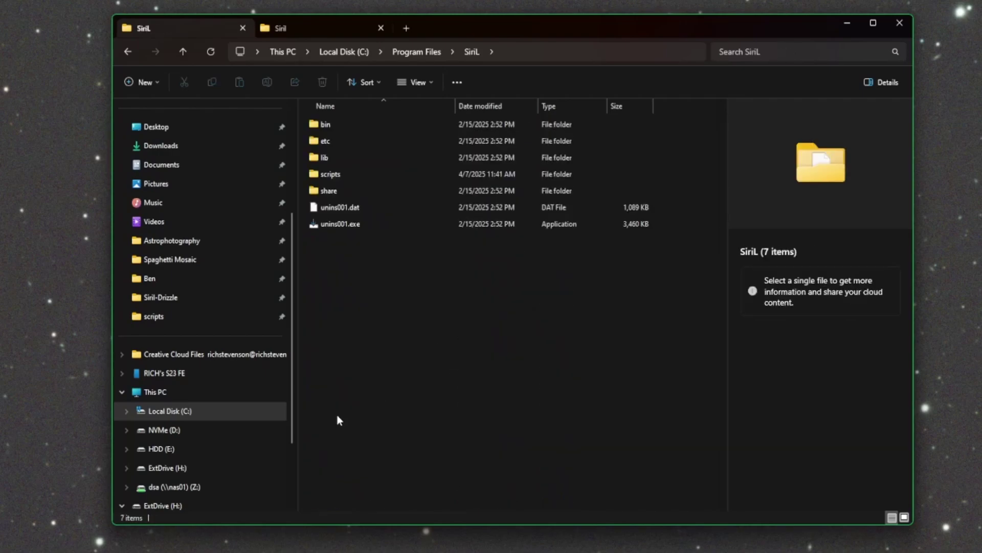
pyautogui.doubleClick(340, 174)
pyautogui.click(390, 176)
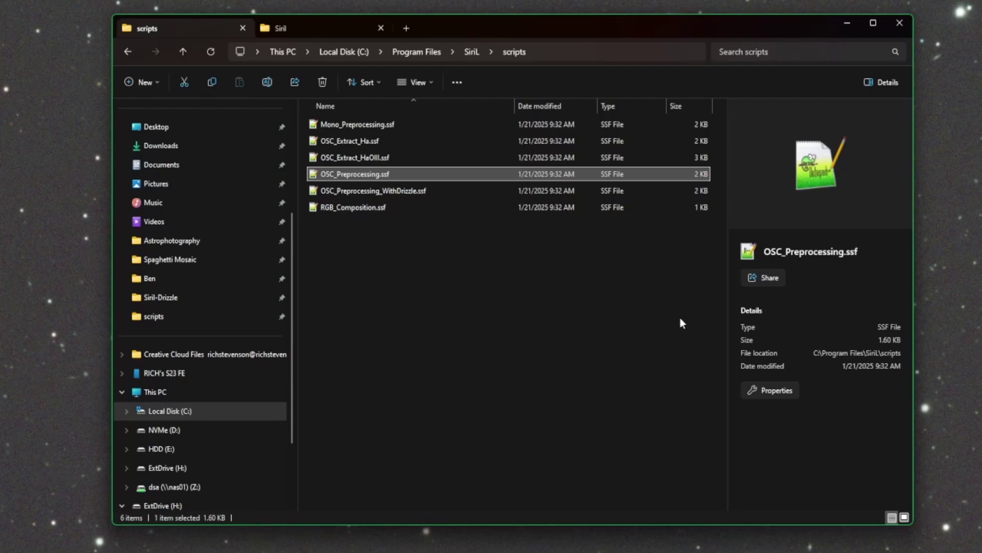
pyautogui.hotkey('ctrl', 'c')
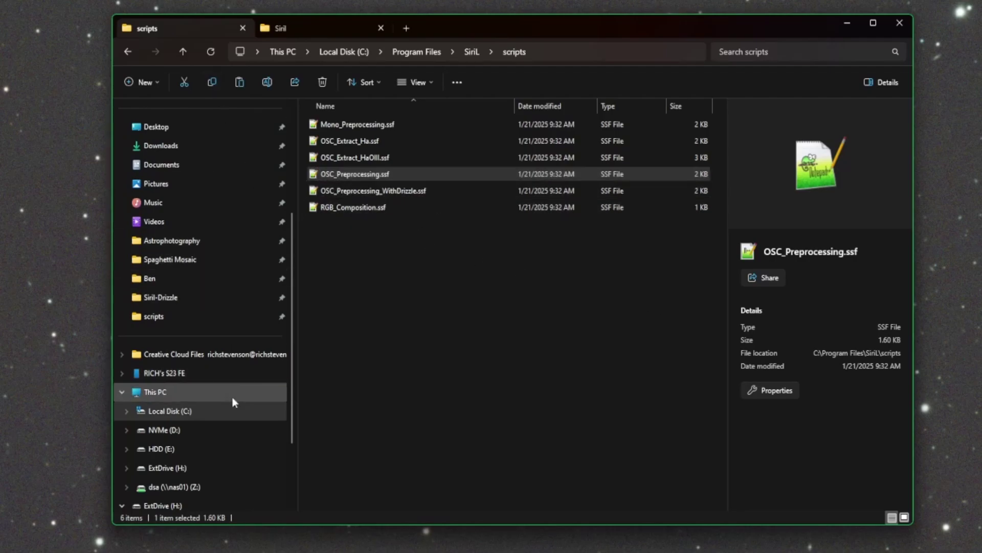
# Paste the copied OSC_Preprocessing.ssf into C:\Astrophotography\SirilScripts\Siril
pyautogui.click(149, 431)
pyautogui.click(169, 411)
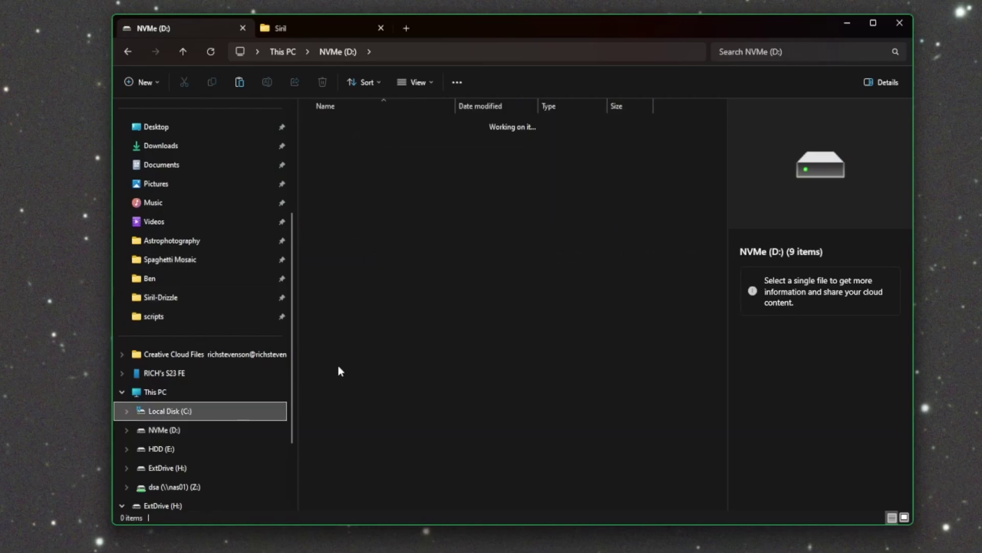
pyautogui.doubleClick(333, 124)
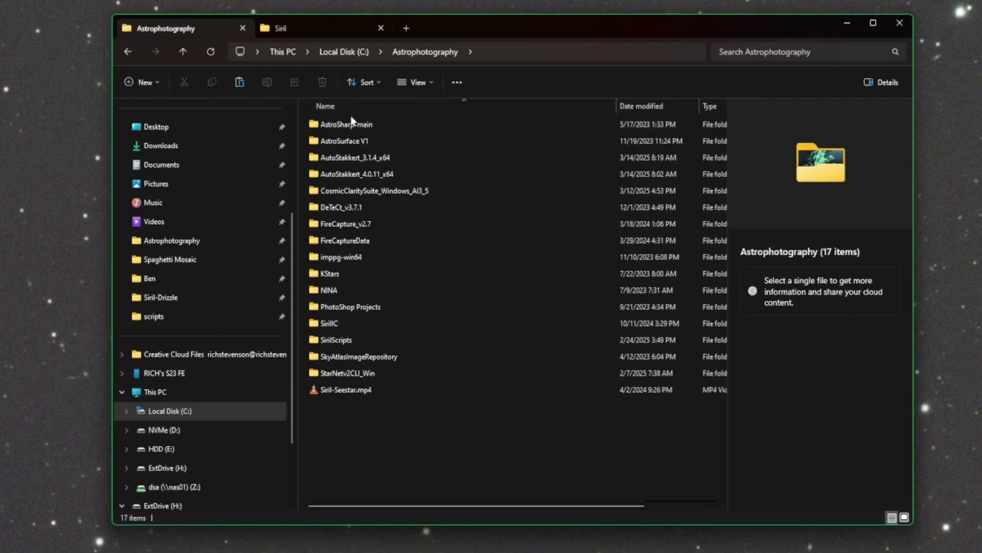
pyautogui.doubleClick(342, 340)
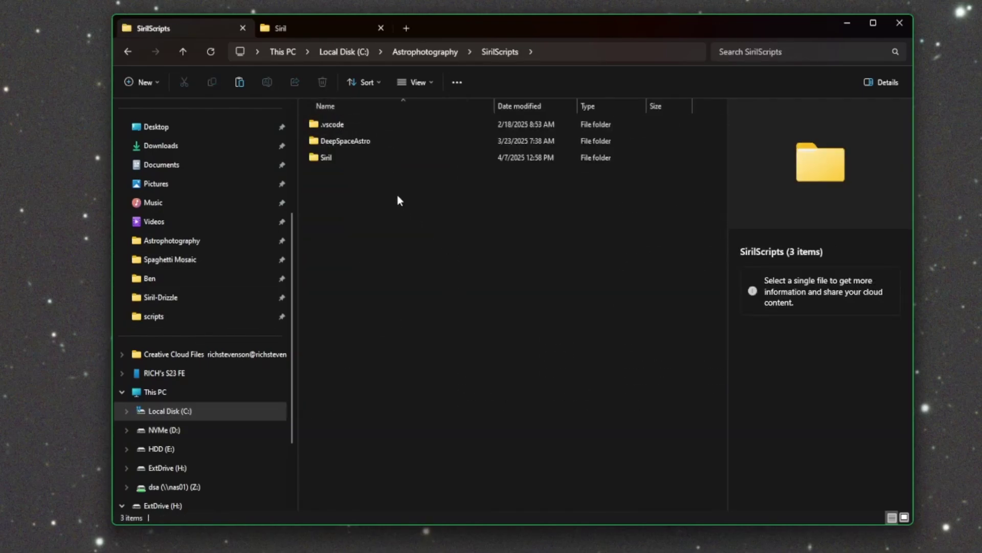
pyautogui.doubleClick(333, 158)
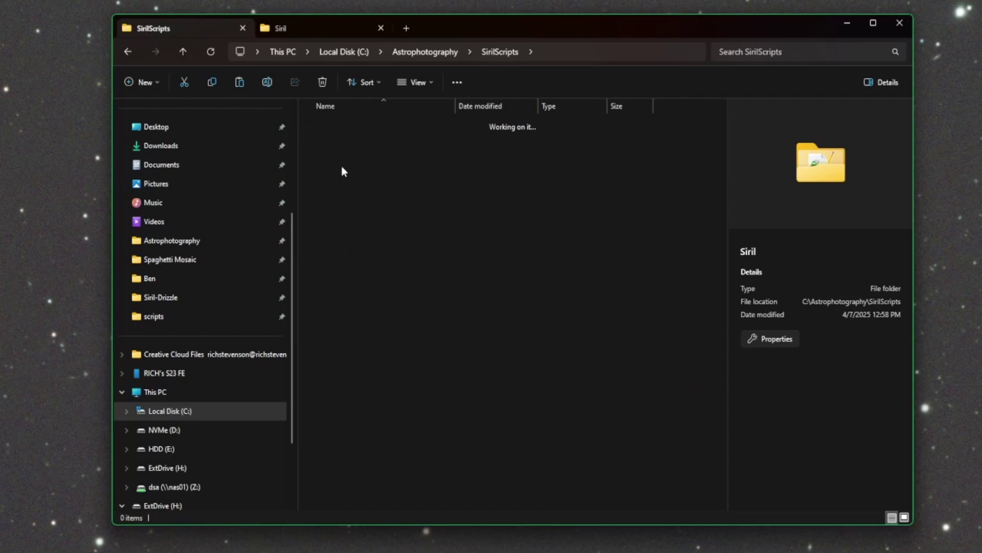
pyautogui.click(239, 83)
# Rename the pasted script as OSC_Preprocessing-Calibrate.ssf
pyautogui.press('F2')
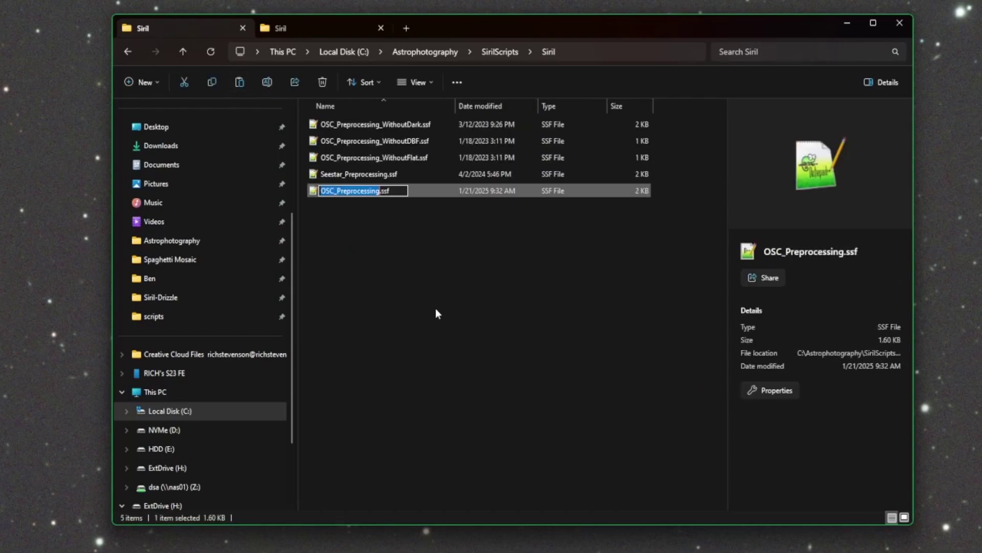
pyautogui.press('Right')
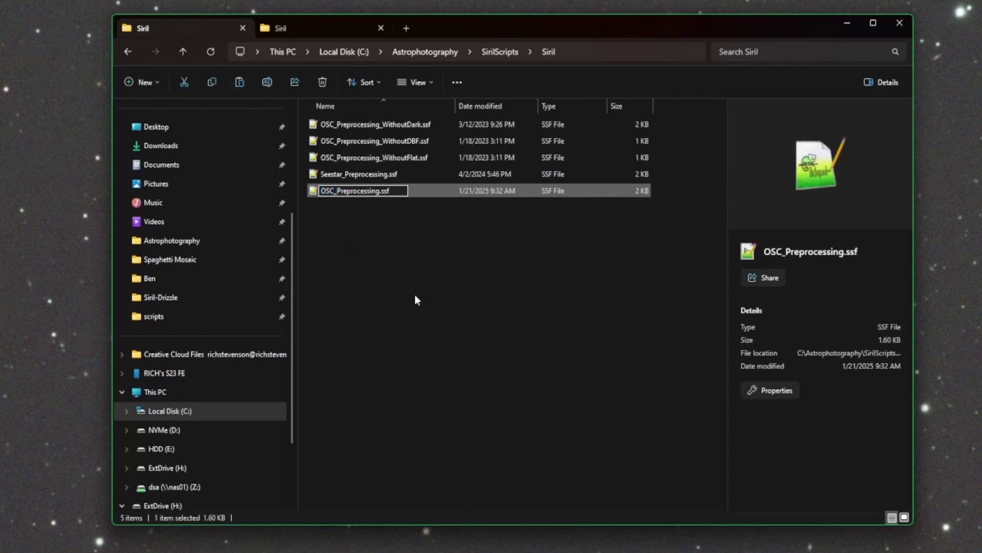
pyautogui.write('-Calib')
pyautogui.write('rate')
pyautogui.press('Return')
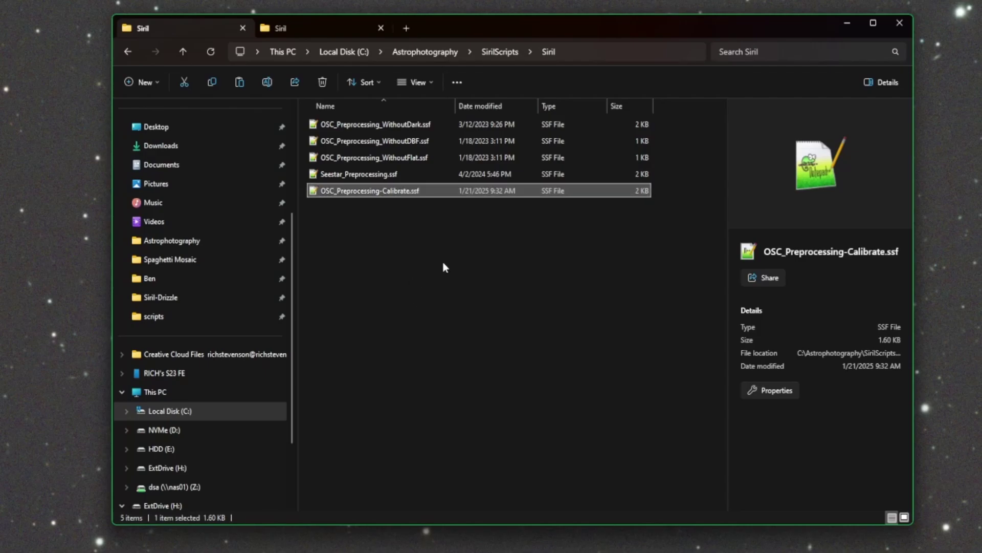
# Open OSC_Preprocessing-Calibrate.ssf in the text editor and go to the light-frame commands at the end of the script
pyautogui.doubleClick(494, 193)
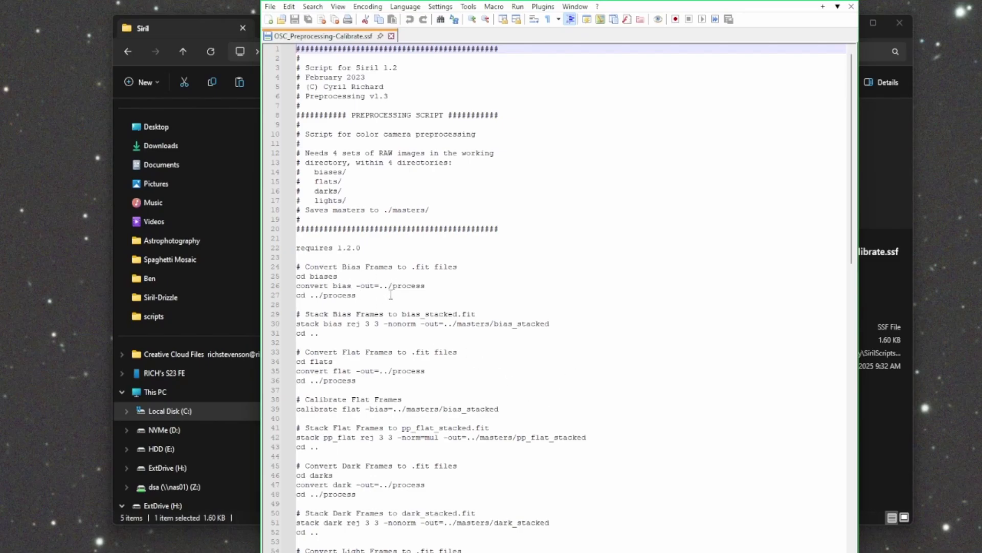
pyautogui.scroll(-3, 353, 363)
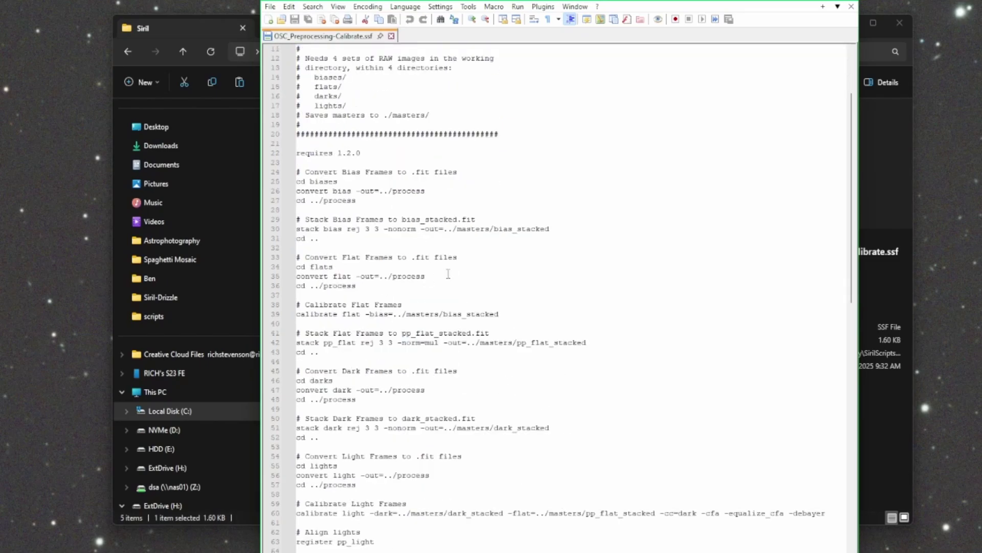
pyautogui.scroll(-3, 506, 312)
pyautogui.scroll(-3, 507, 313)
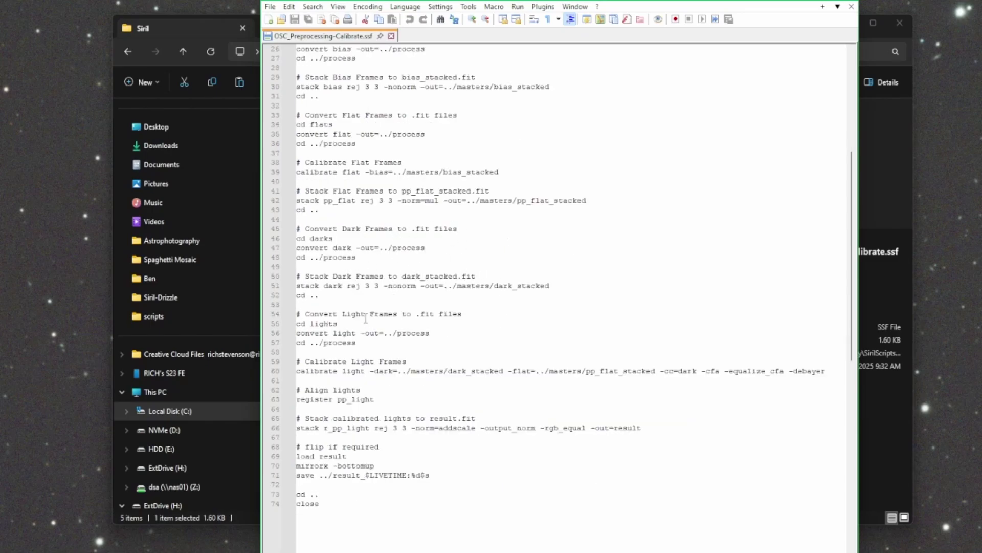
# Examine the light calibration command and the block from Align lights through the command that saves the flipped result
pyautogui.click(288, 371)
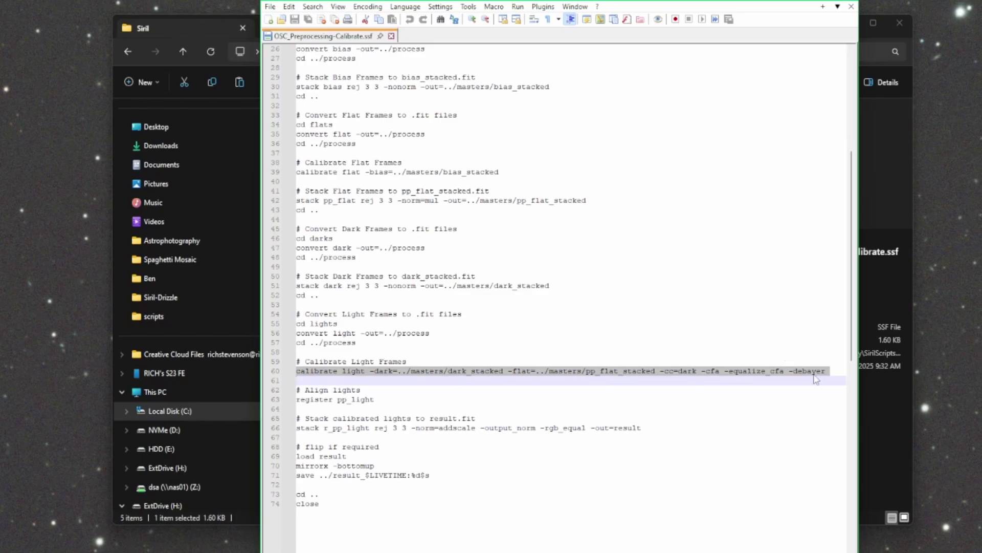
pyautogui.click(421, 380)
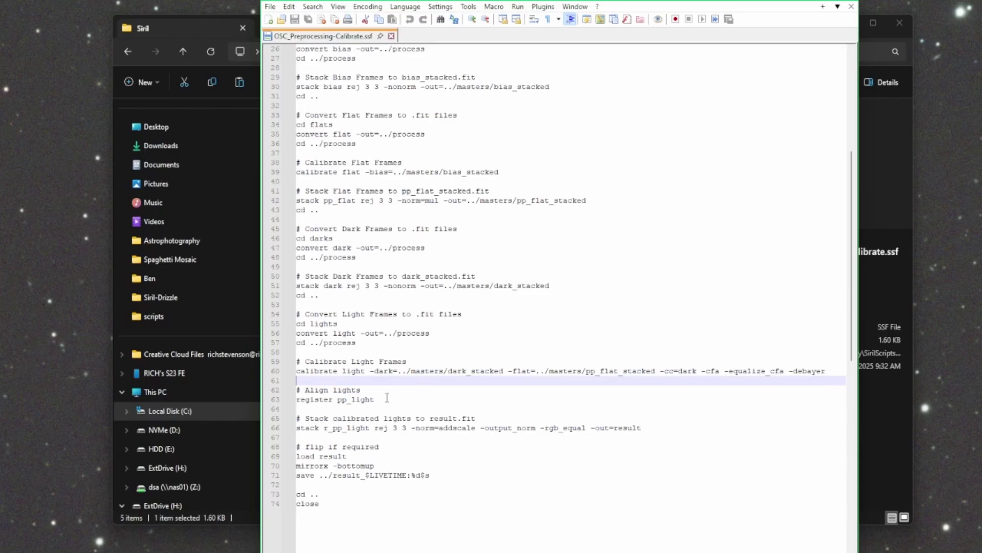
pyautogui.click(384, 399)
pyautogui.click(387, 428)
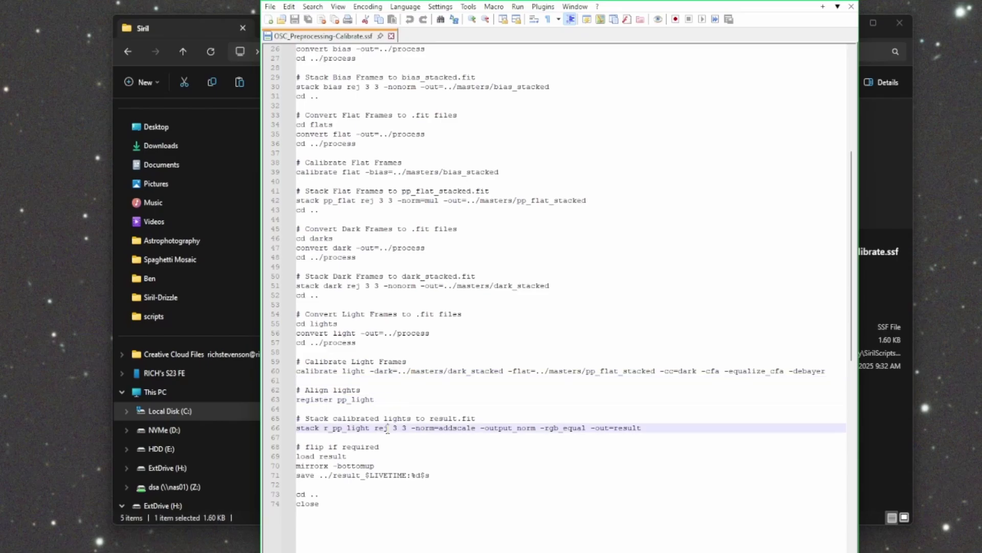
pyautogui.click(377, 455)
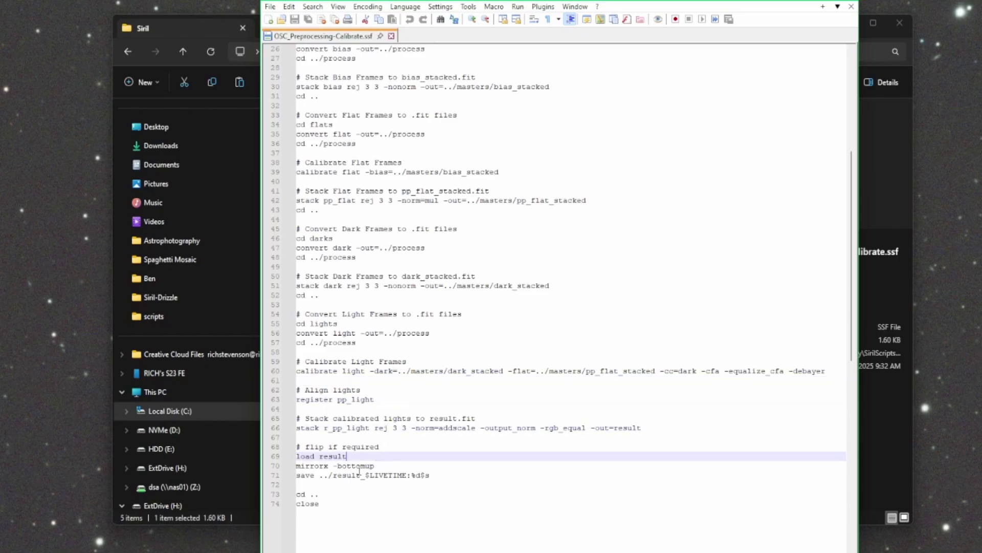
pyautogui.press('Down')
pyautogui.press('Down')
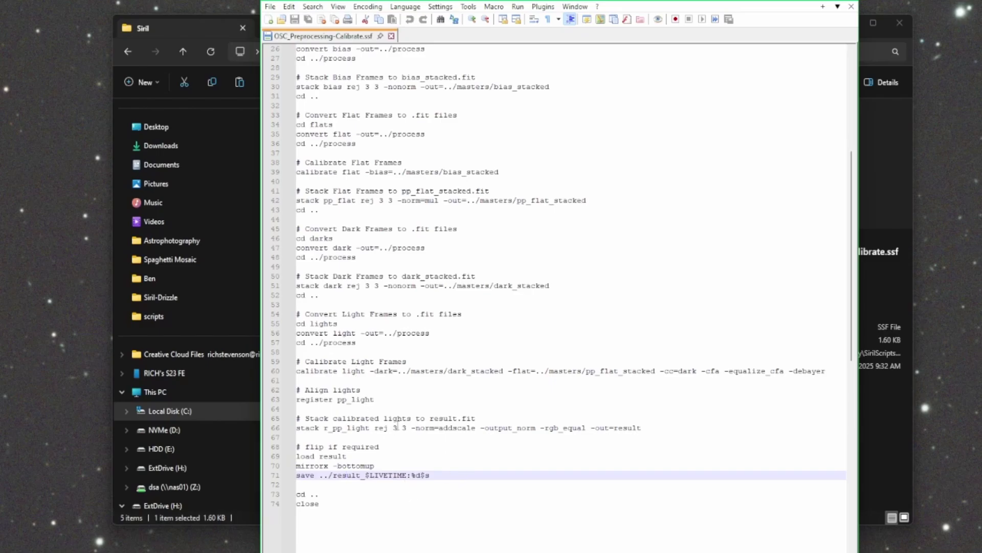
pyautogui.click(317, 390)
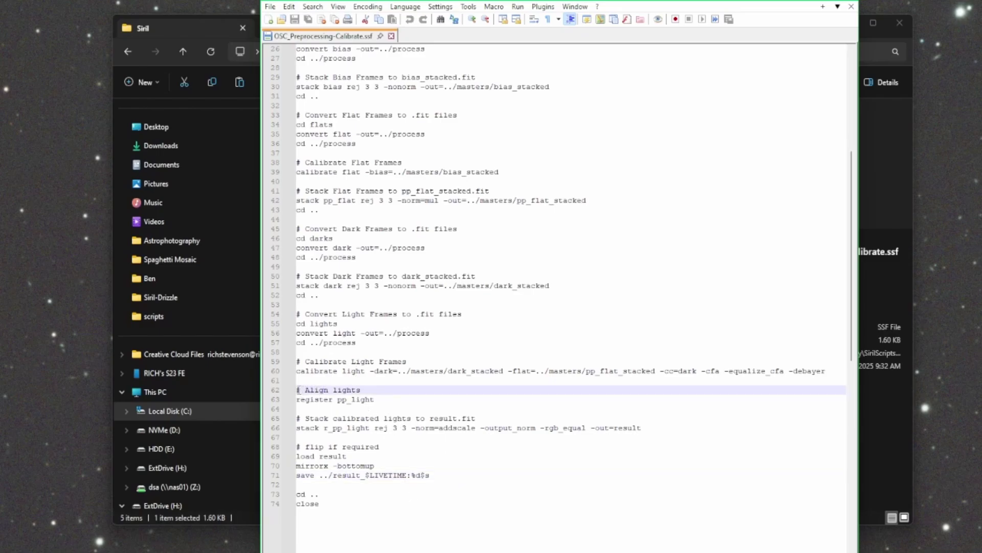
pyautogui.moveTo(298, 390); pyautogui.dragTo(476, 486)
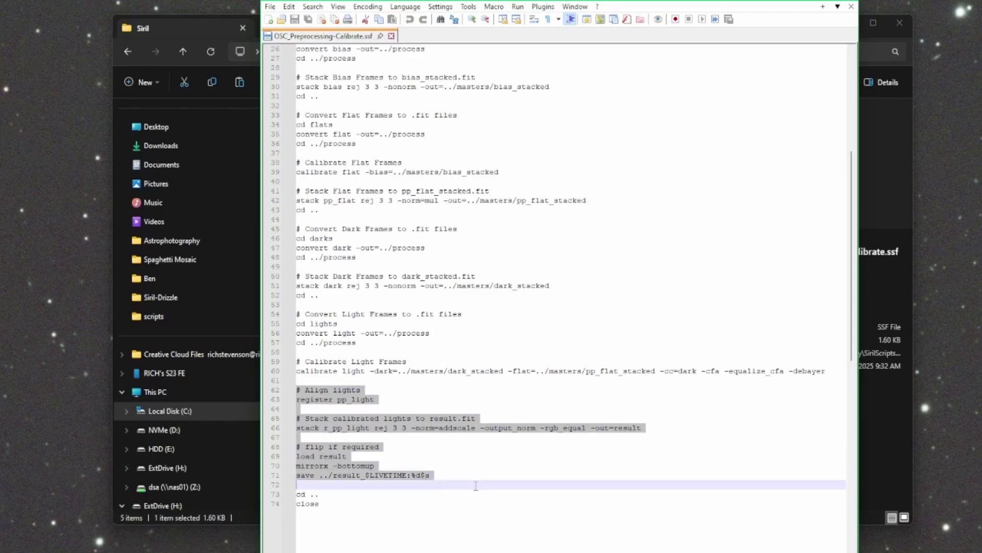
# Comment out the register pp_light command and the stack r_pp_light command with a leading #
pyautogui.click(300, 401)
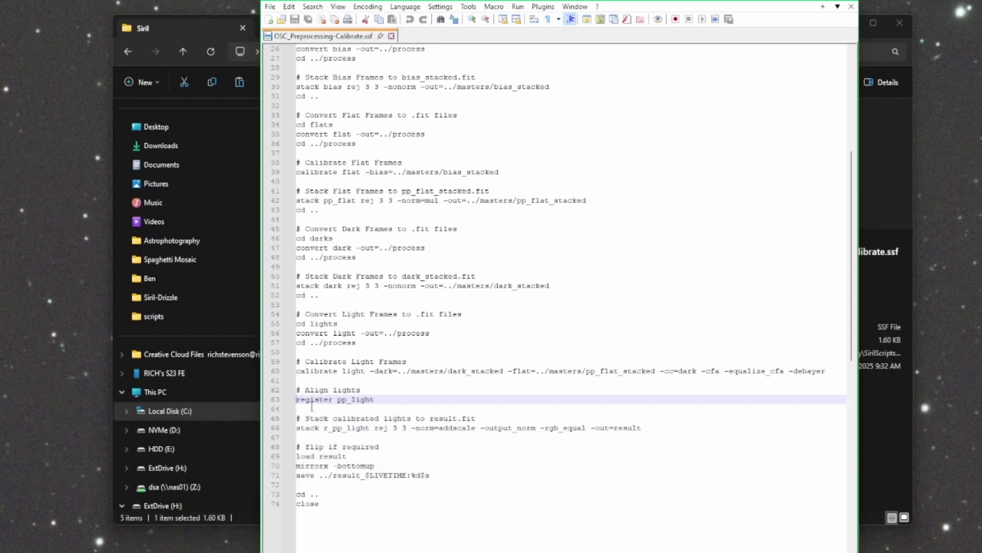
pyautogui.write('#')
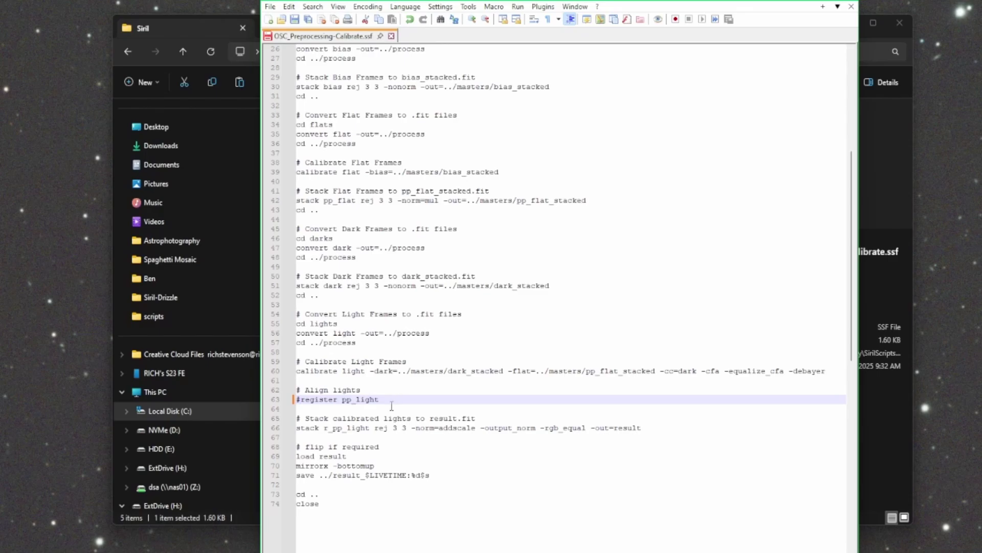
pyautogui.click(296, 428)
pyautogui.write('#')
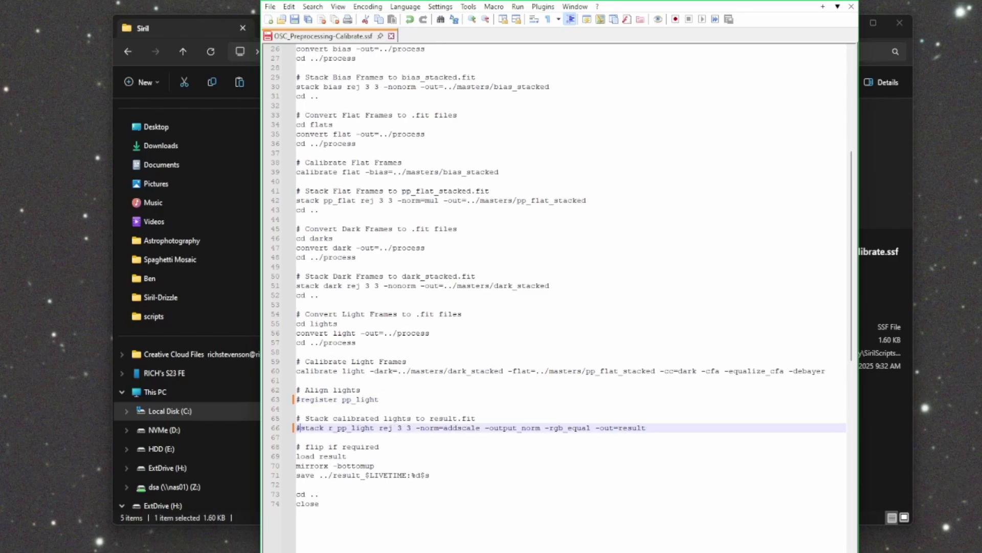
# Comment out the load result and mirrorx -bottomup commands in the "flip if required" section with a leading #
pyautogui.press('Down')
pyautogui.press('Down')
pyautogui.press('Down')
pyautogui.press('Home')
pyautogui.write('#')
pyautogui.press('Down')
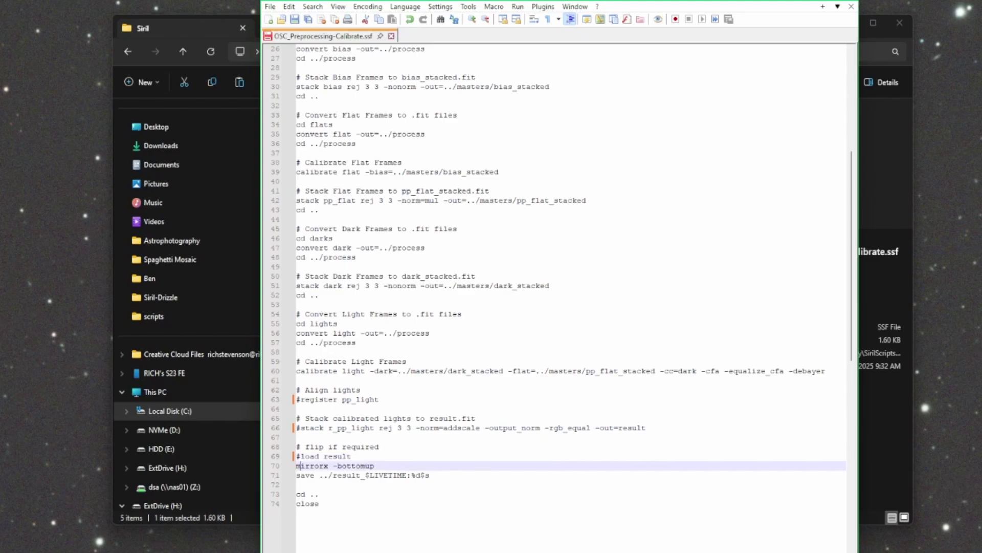
pyautogui.write('#')
pyautogui.press('Down')
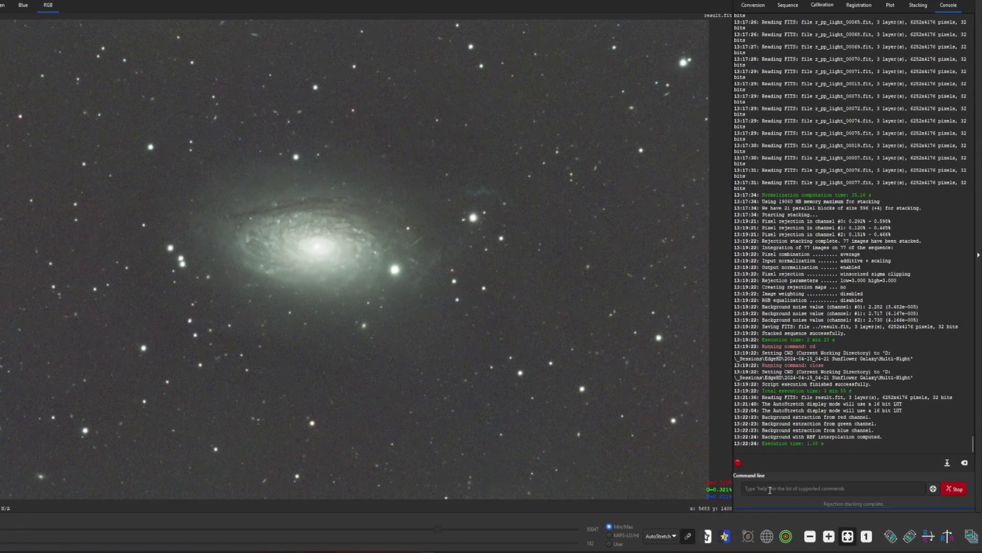
# Switch to Siril, run the reloadscripts command, and check the list of scripts for OSC_Preprocessing-Calibrate
pyautogui.click(770, 490)
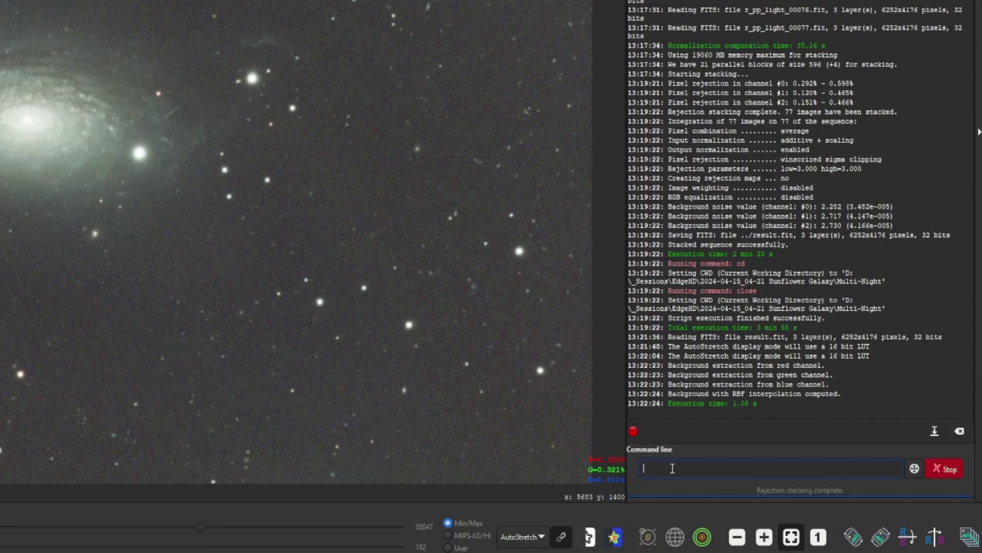
pyautogui.write('reloadscripts')
pyautogui.press('Return')
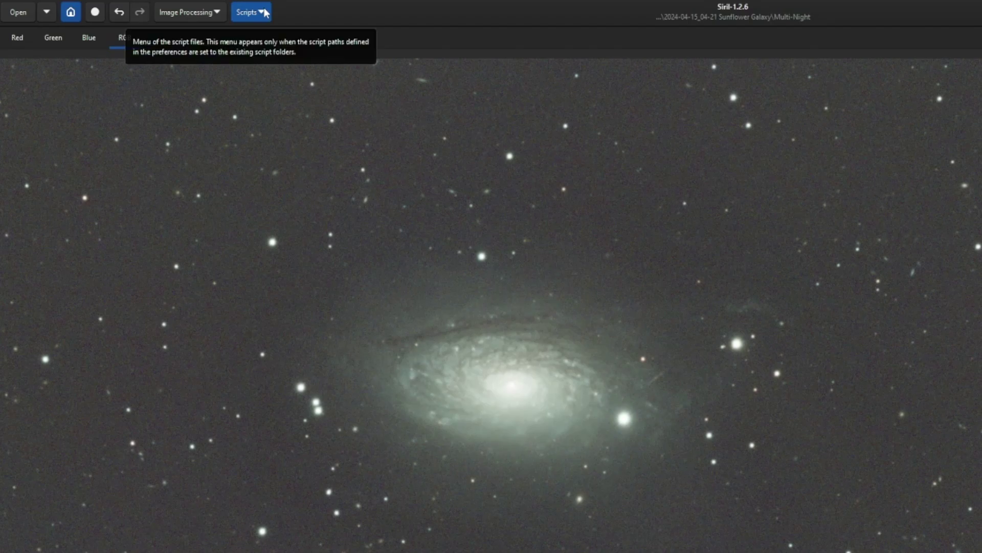
pyautogui.click(265, 12)
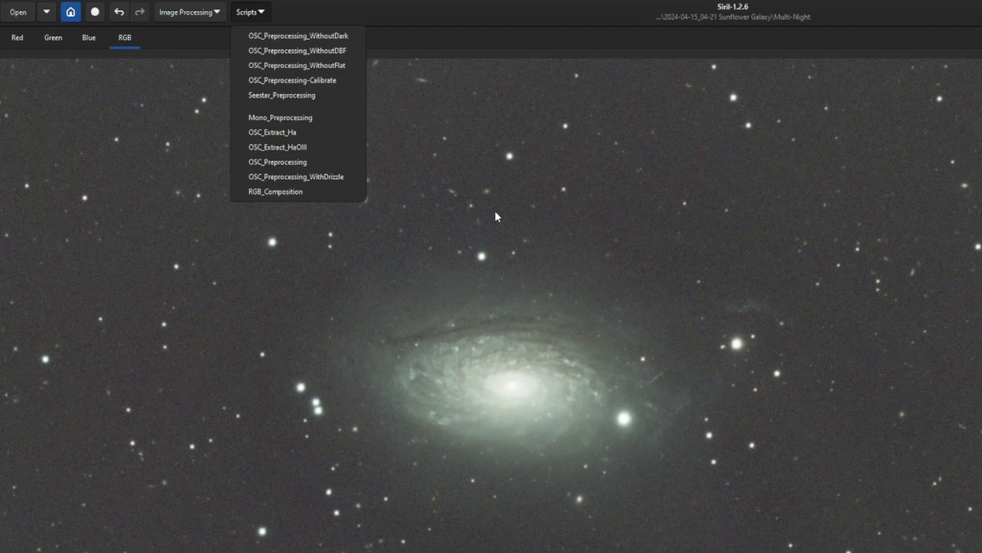
pyautogui.click(315, 119)
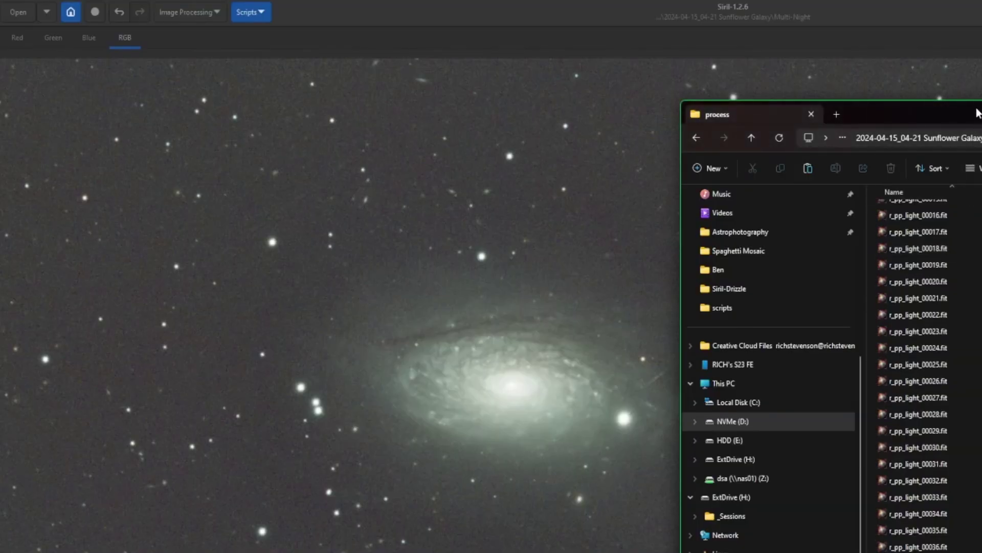
# Switch to File Explorer and select the masters and process folders and result_24000s.fit in the 2024-04-15 session folder
pyautogui.moveTo(976, 105); pyautogui.dragTo(698, 92)
pyautogui.hotkey('alt', 'Up')
pyautogui.hotkey('alt', 'Up')
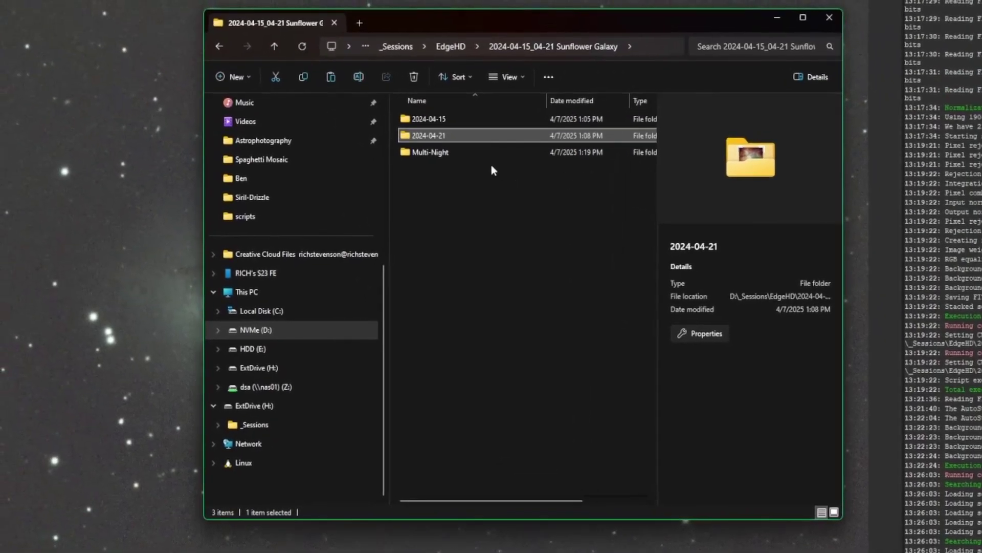
pyautogui.doubleClick(444, 119)
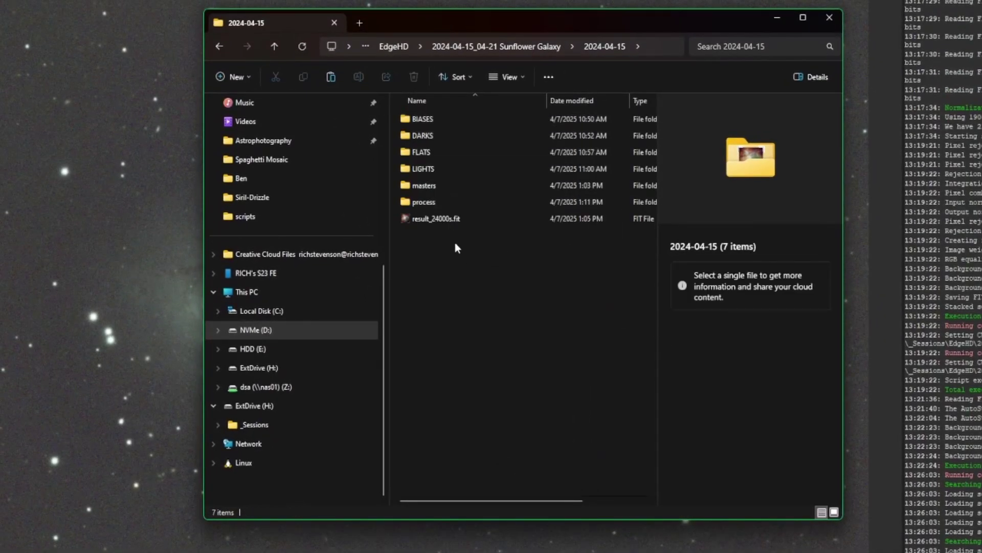
pyautogui.moveTo(465, 240); pyautogui.dragTo(419, 183)
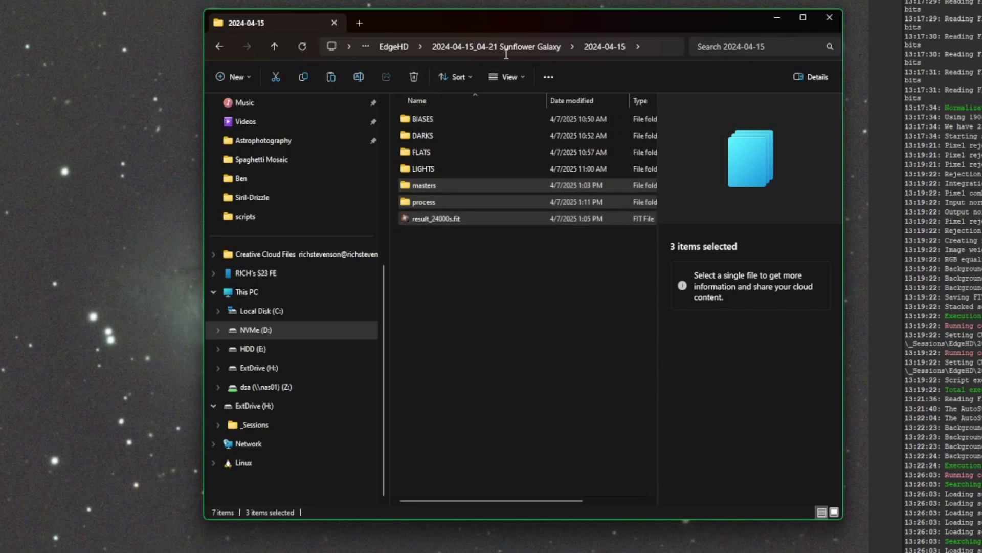
# Open the 2024-04-21 session folder and select the processing folders and result generated there
pyautogui.hotkey('alt', 'Up')
pyautogui.doubleClick(442, 132)
pyautogui.moveTo(508, 250); pyautogui.dragTo(428, 185)
# Open the Multi-Night folder in the Sunflower Galaxy directory and select its process folder
pyautogui.hotkey('alt', 'Up')
pyautogui.doubleClick(468, 152)
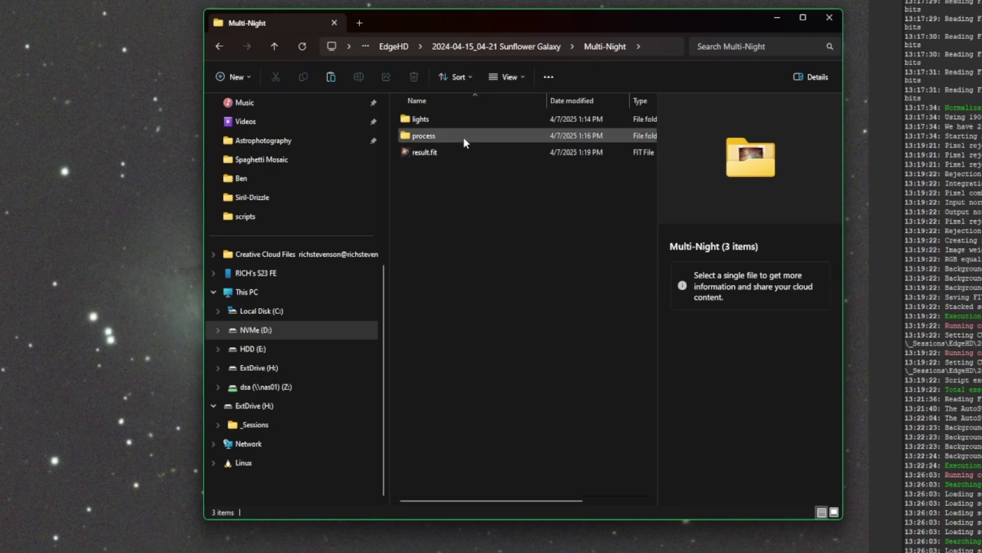
pyautogui.click(463, 136)
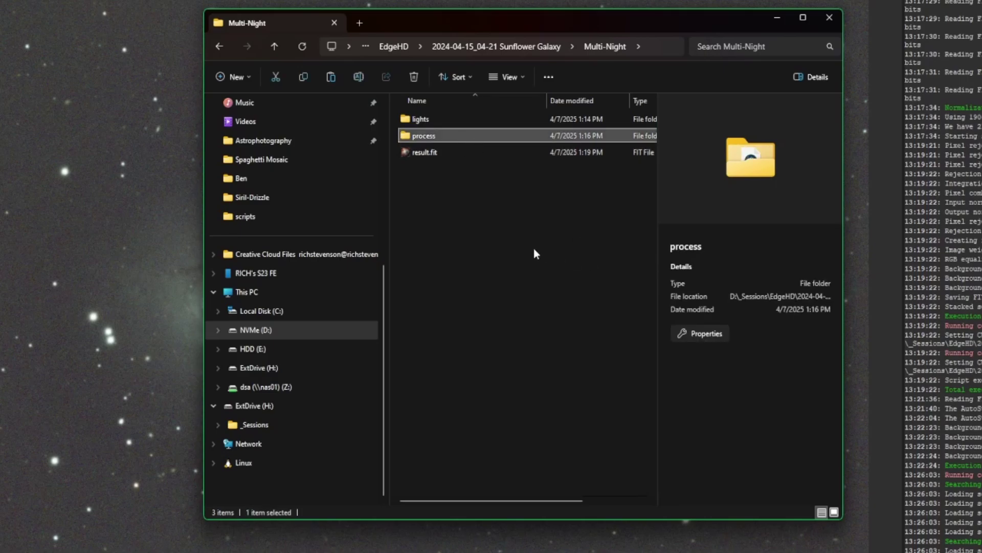